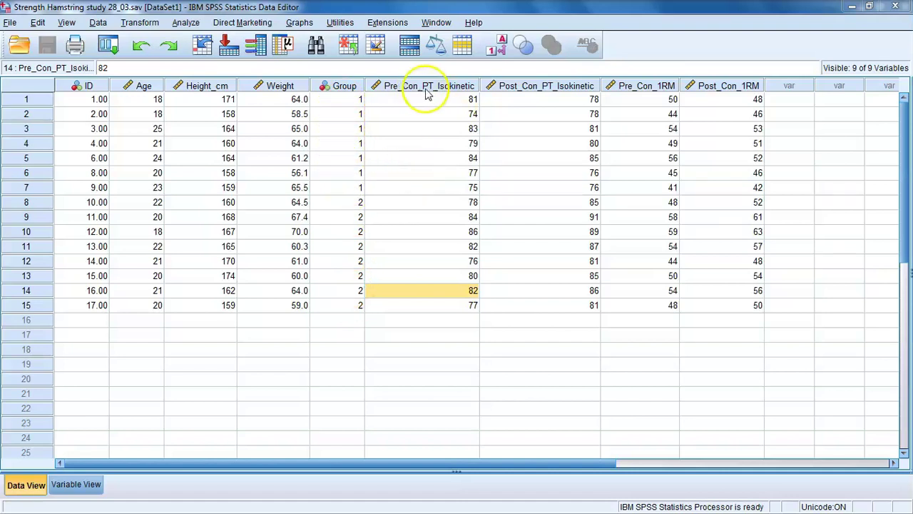
mouse_move(533, 97)
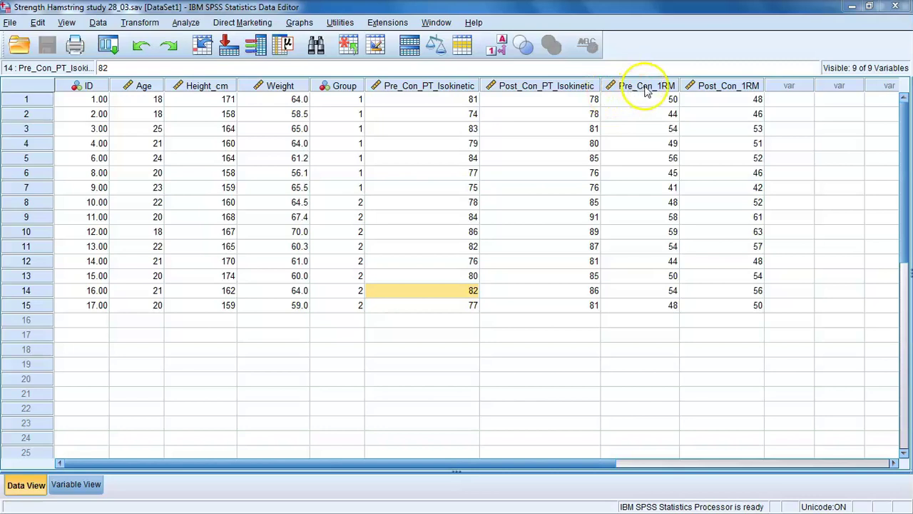
mouse_move(647, 90)
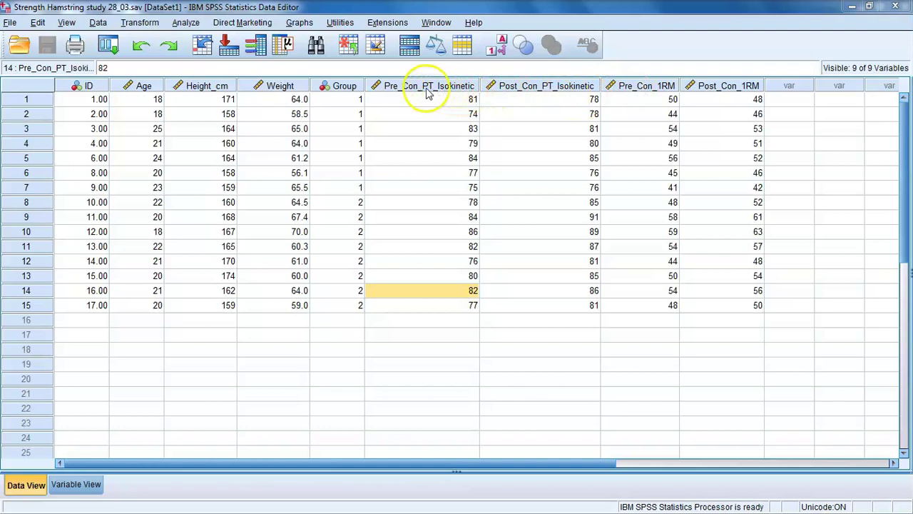
mouse_move(426, 91)
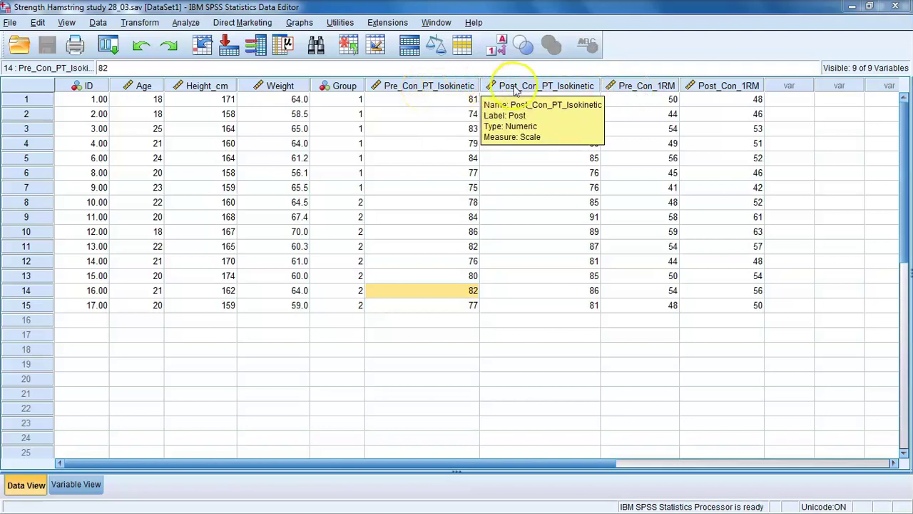
mouse_move(489, 90)
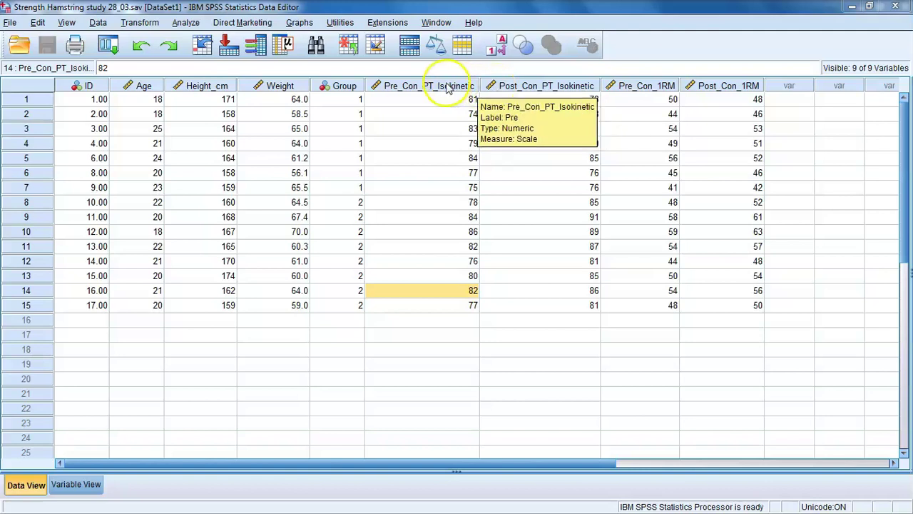
mouse_move(338, 89)
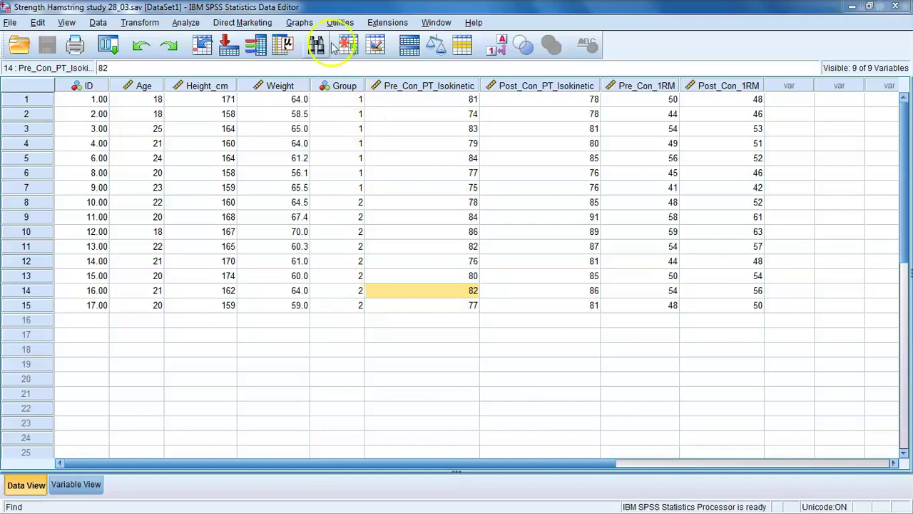
- Open the Chart Builder and set up a multiple line chart as the starting point
left_click(299, 22)
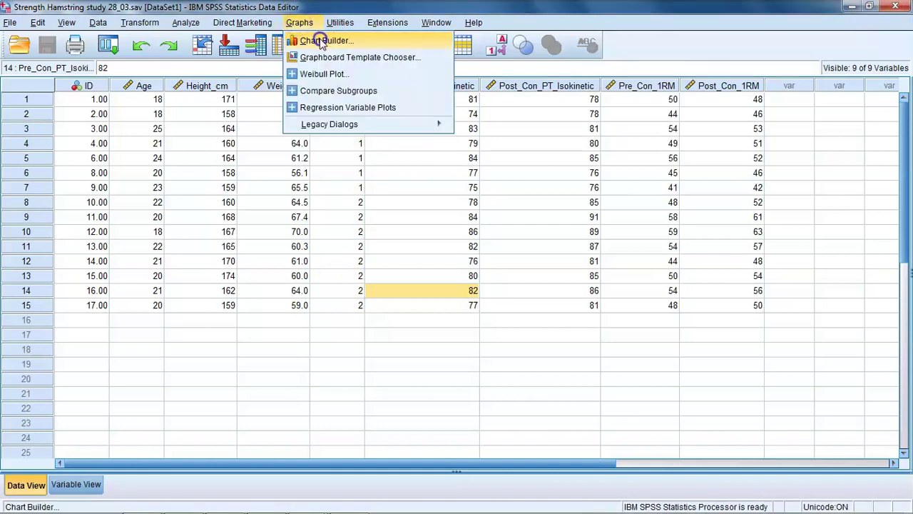
left_click(314, 40)
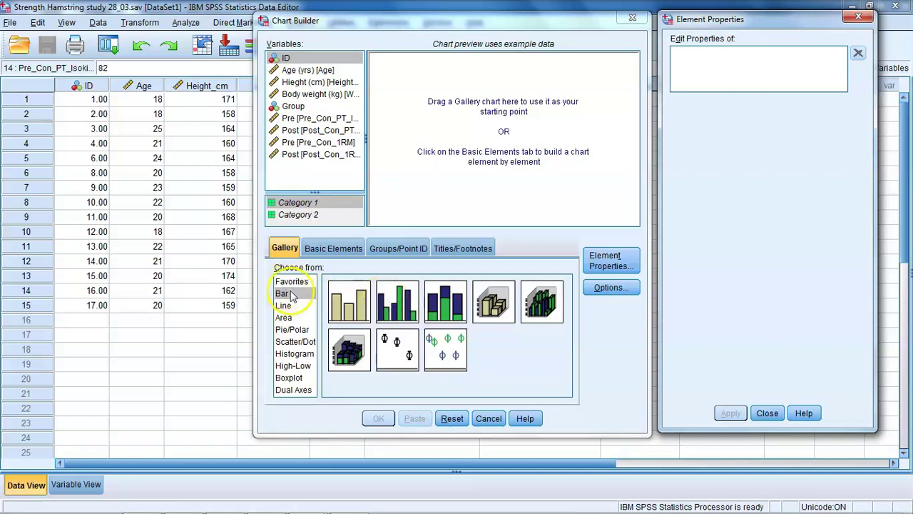
left_click(398, 305)
double_click(398, 305)
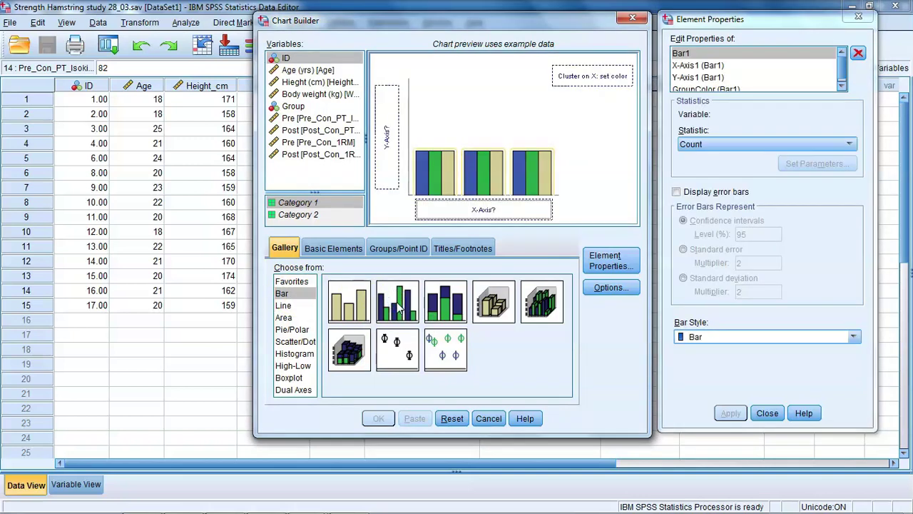
left_click(285, 305)
left_click(395, 304)
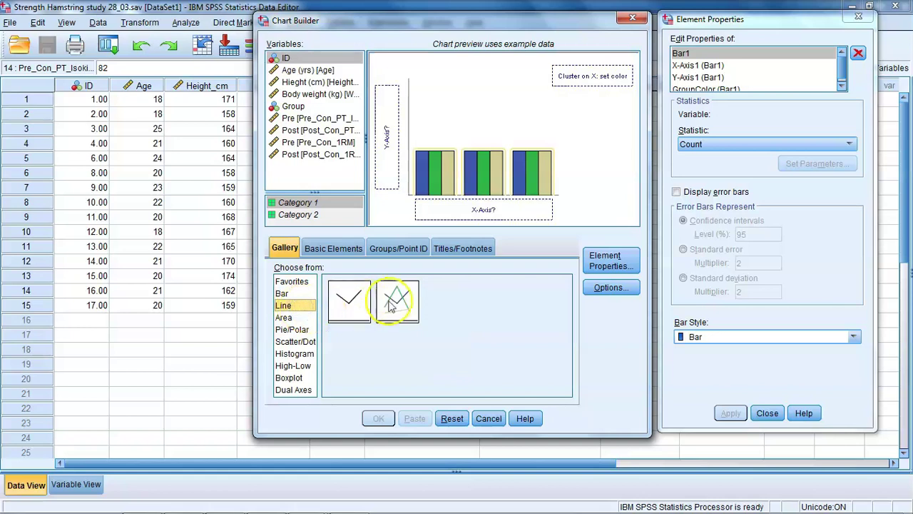
double_click(394, 303)
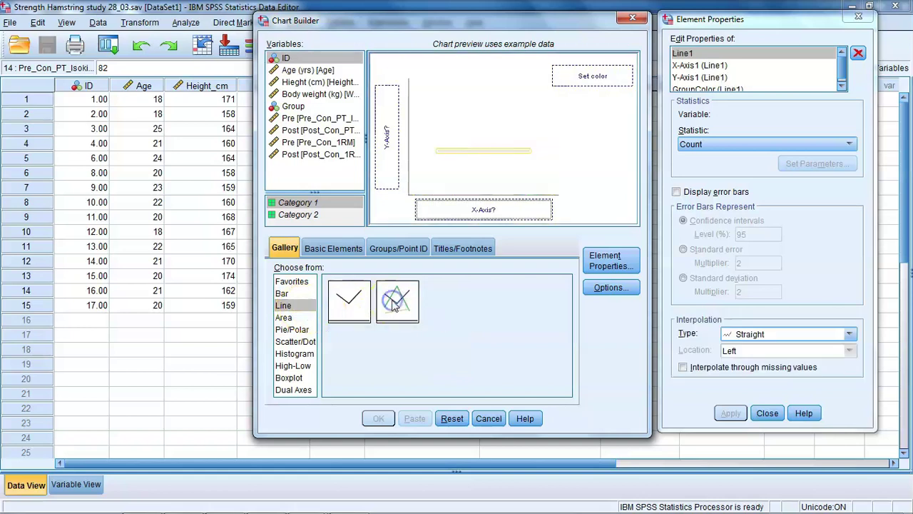
mouse_move(394, 303)
left_mouse_down()
mouse_move(489, 139)
mouse_move(393, 288)
left_mouse_up()
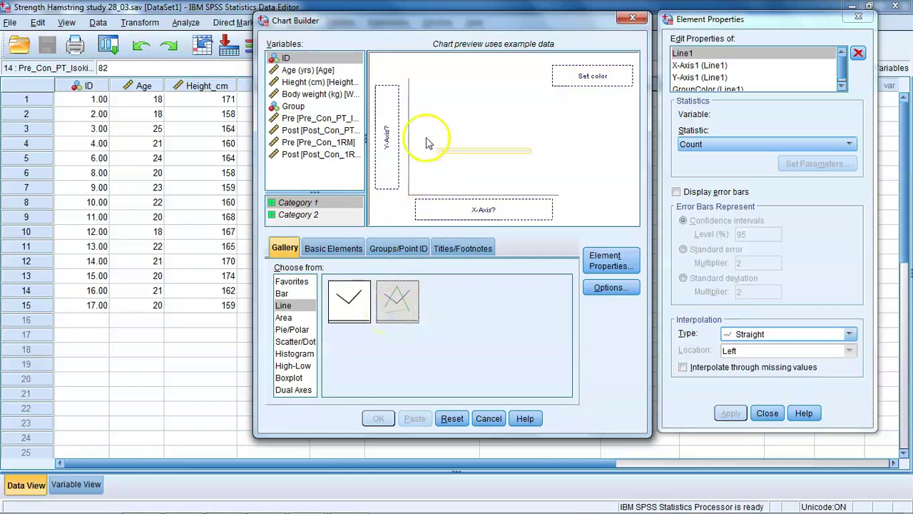
- Set the line colour by Group and plot Pre_Con_PT_Isokinetic and Post_Con_PT_Isokinetic together as a summary group on the Y axis
left_click(291, 108)
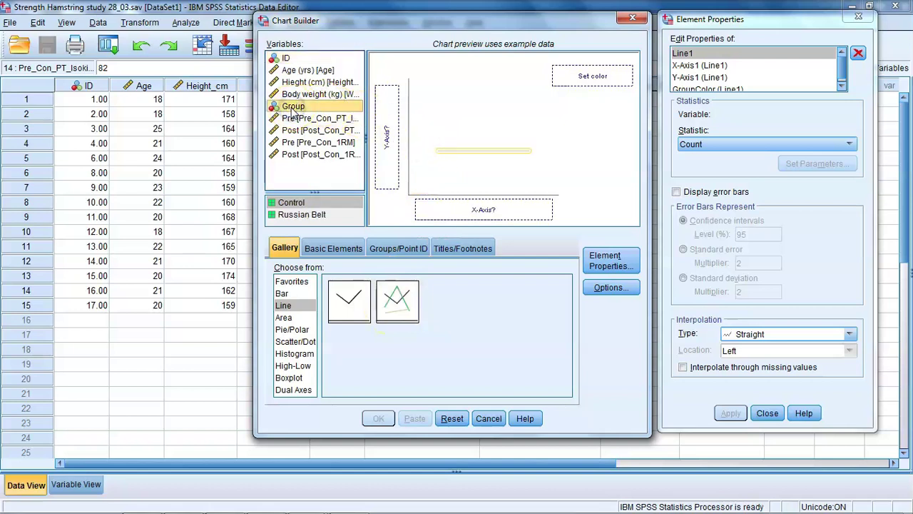
left_click_drag(292, 115, 583, 77)
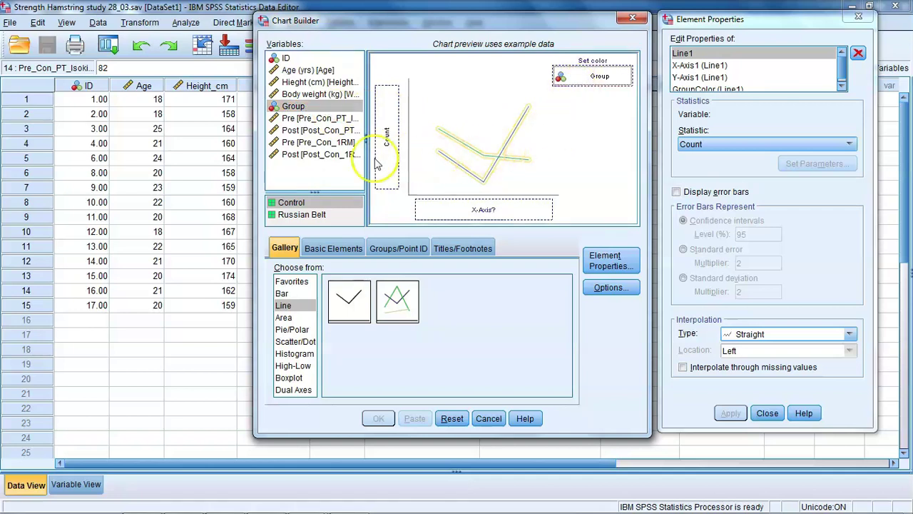
left_click(302, 120)
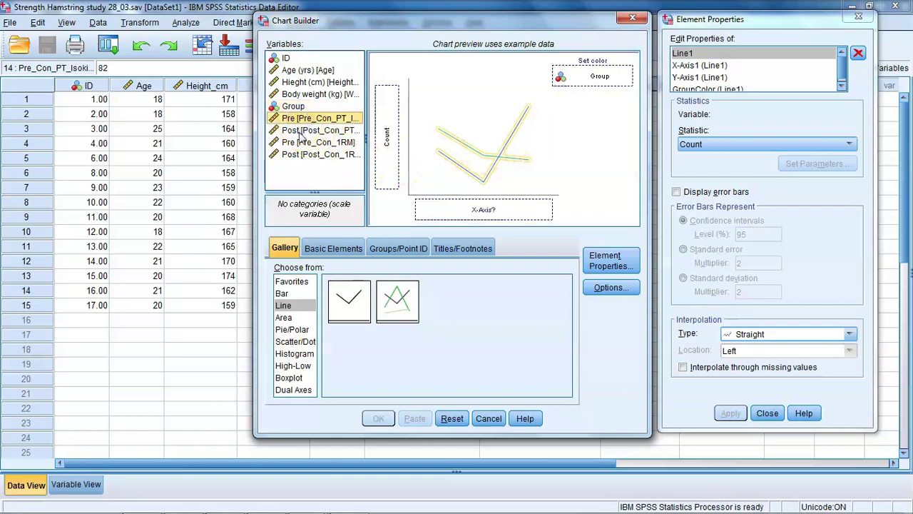
left_click(307, 134, "ctrl")
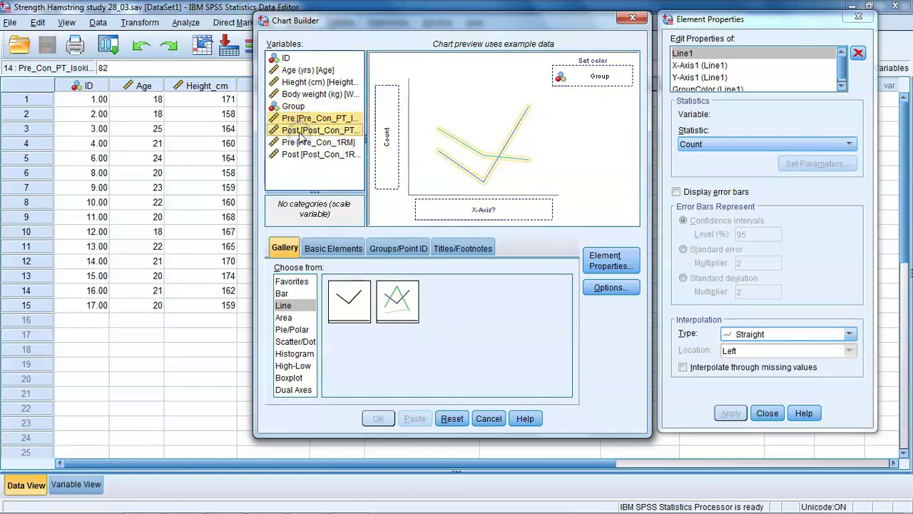
left_click_drag(309, 133, 382, 107)
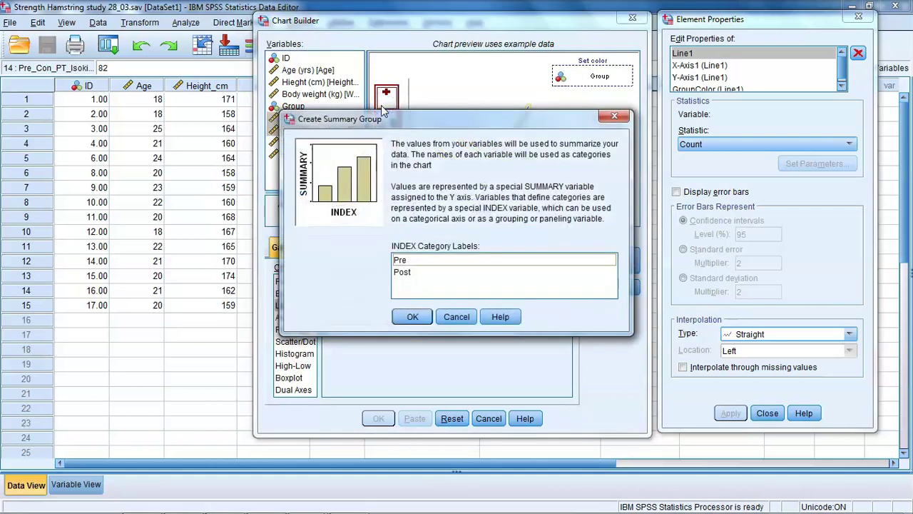
left_click(414, 316)
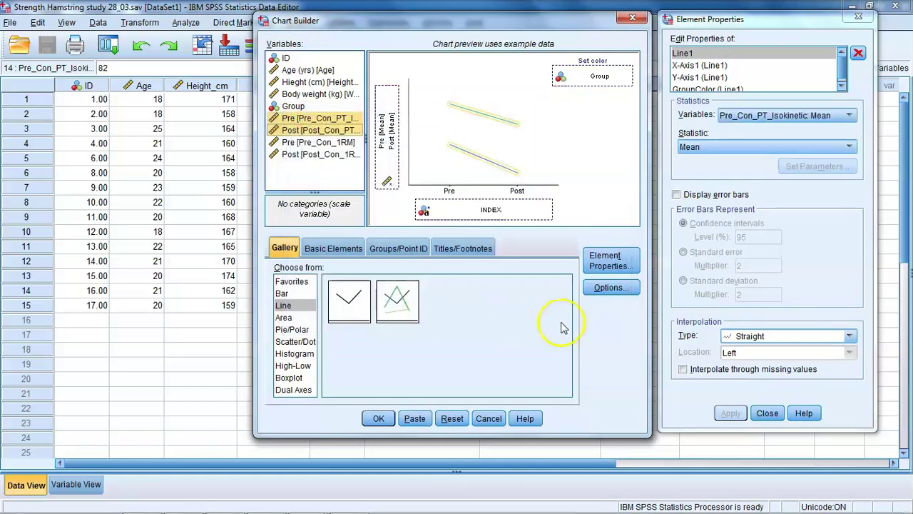
- Display error bars as 95% confidence intervals on the lines and set the Y-axis minimum to 75
left_click(677, 195)
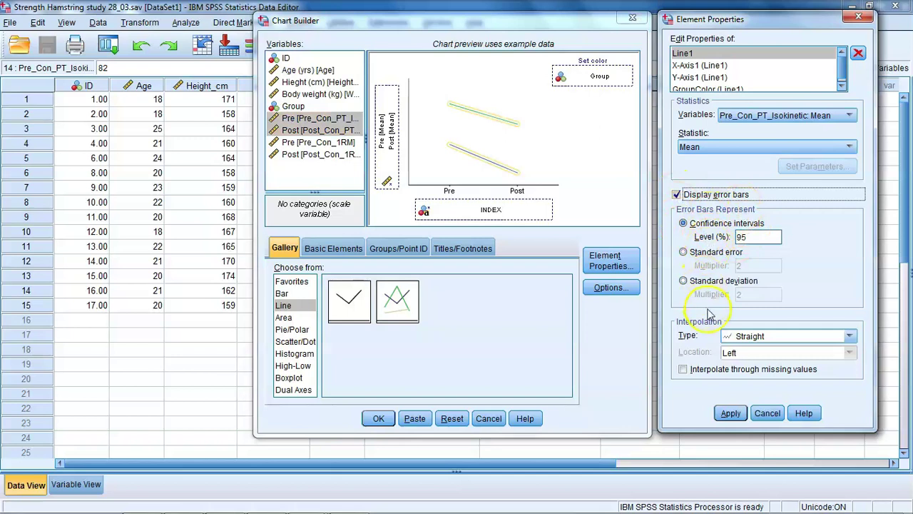
left_click(730, 414)
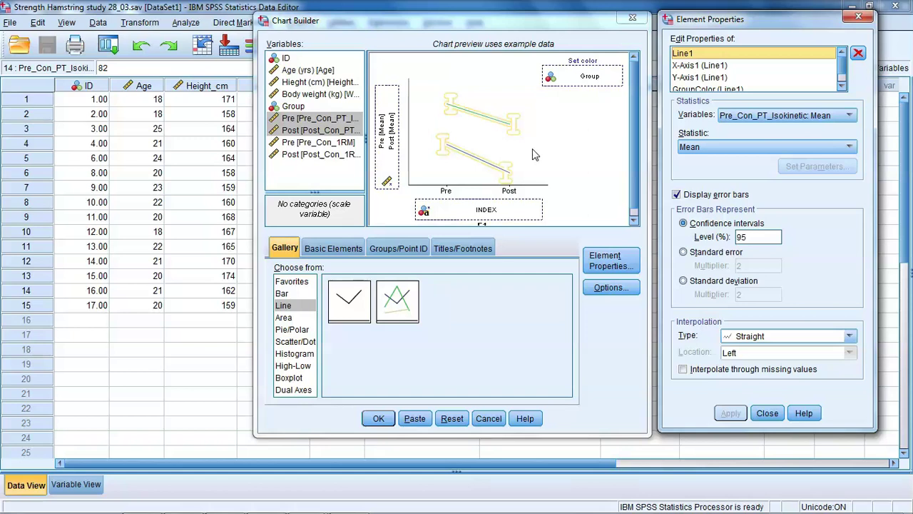
left_click(686, 77)
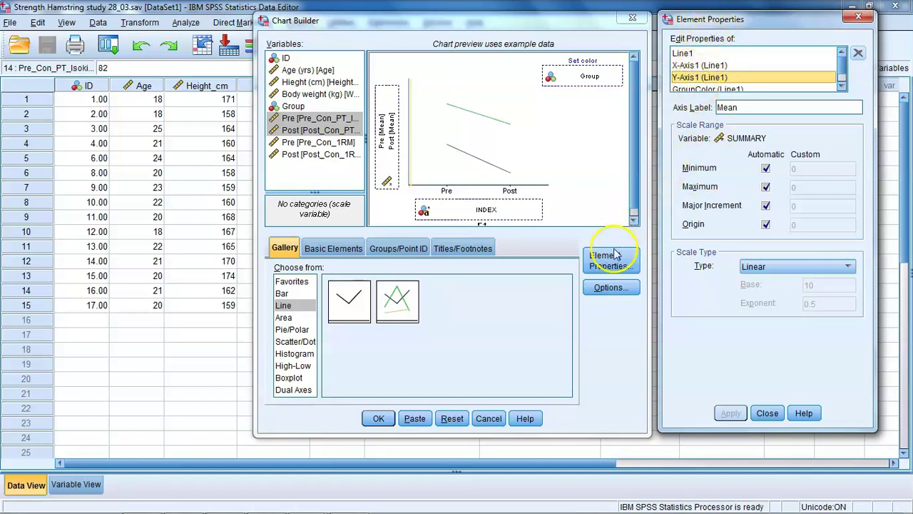
left_click(765, 169)
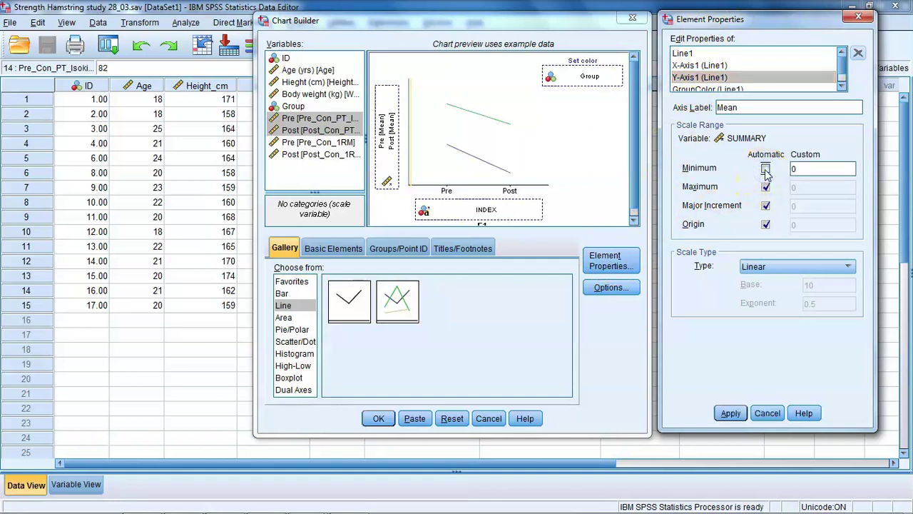
left_click(808, 169)
key("BackSpace")
type("75")
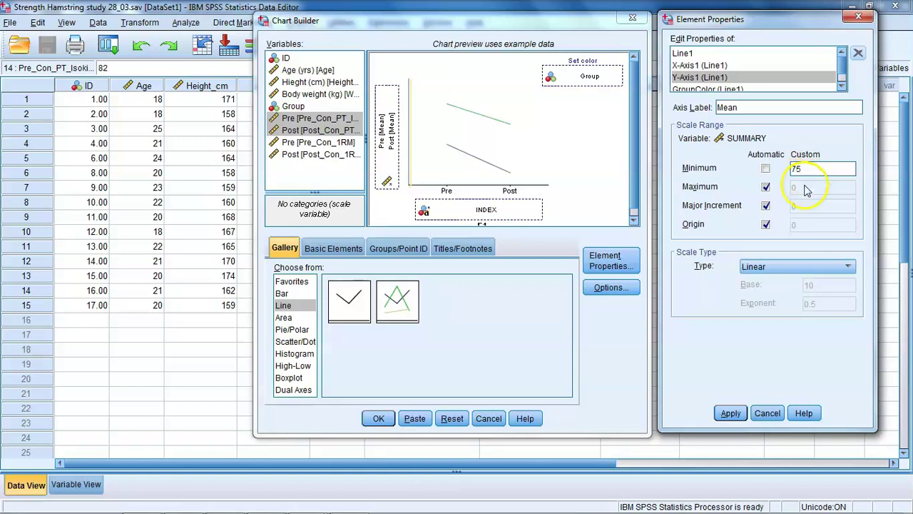
left_click(743, 412)
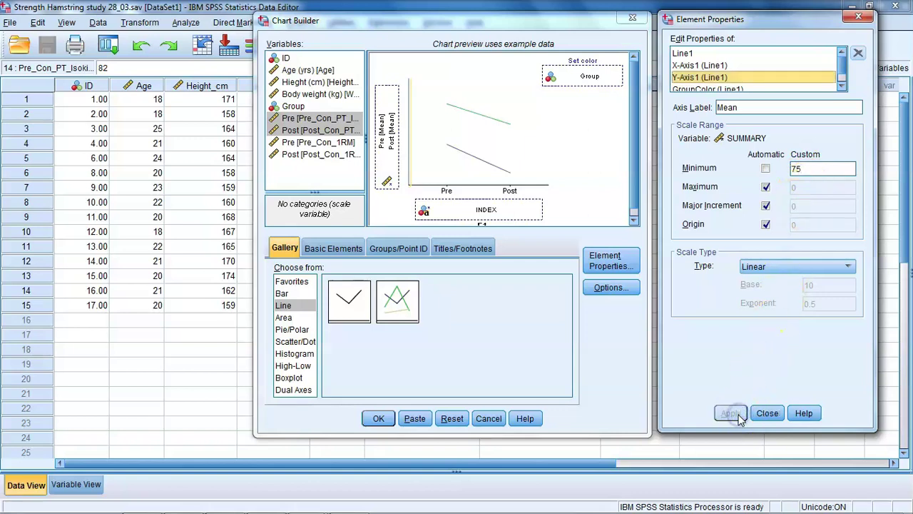
- Try to replace the Y-axis label with "Knee Flexion Peak Torque /Nm" and apply it
left_click(759, 107)
key("BackSpace")
key("BackSpace")
key("BackSpace")
key("BackSpace")
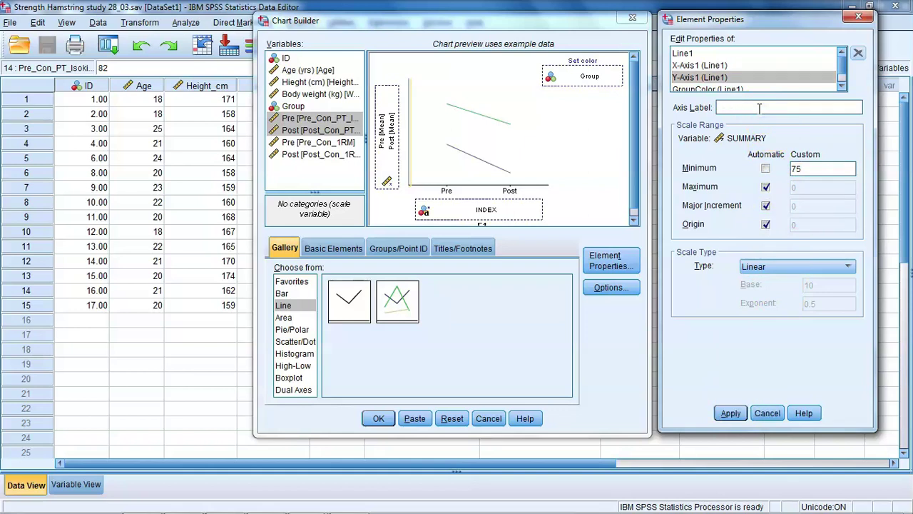
type("Knee F")
type("lexion")
type(" O")
type("e")
type("k")
key("BackSpace")
type("ak Torque")
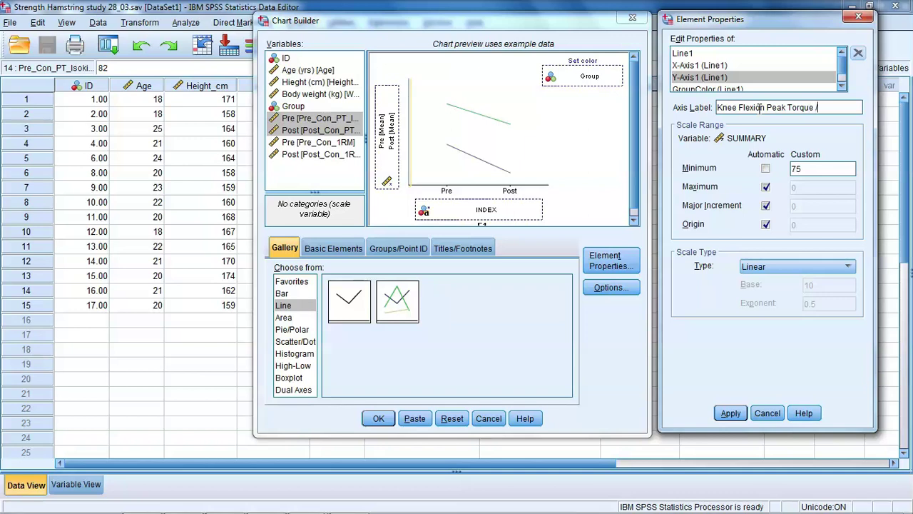
type(" /Nm")
left_click(763, 107)
left_click(734, 411)
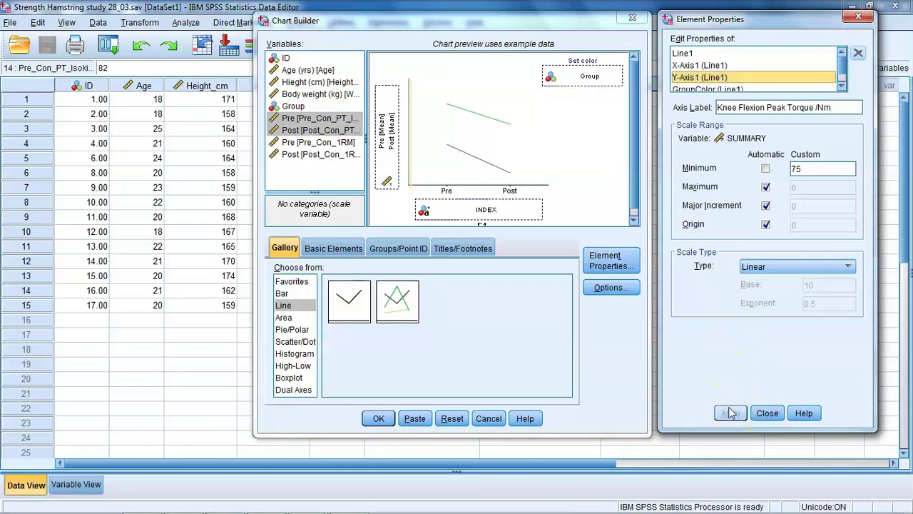
- Label the X axis "Group" and apply the change
left_click(689, 66)
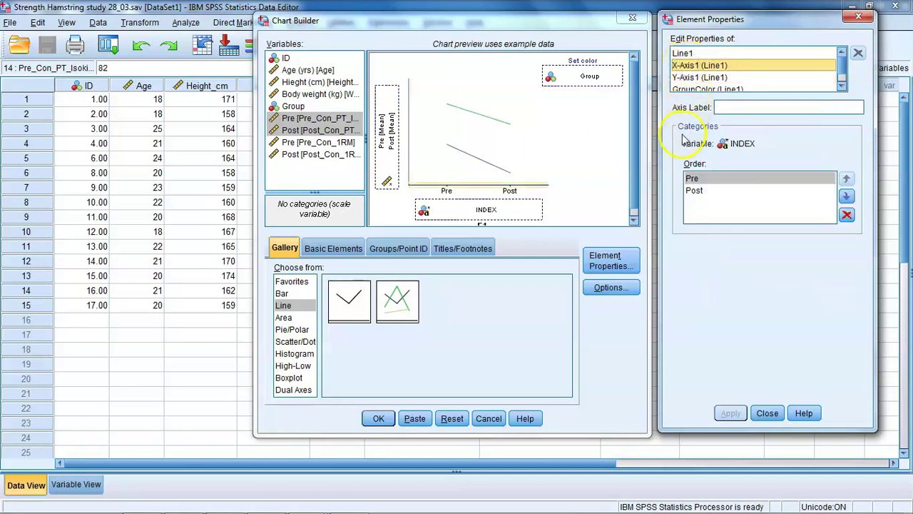
left_click(731, 106)
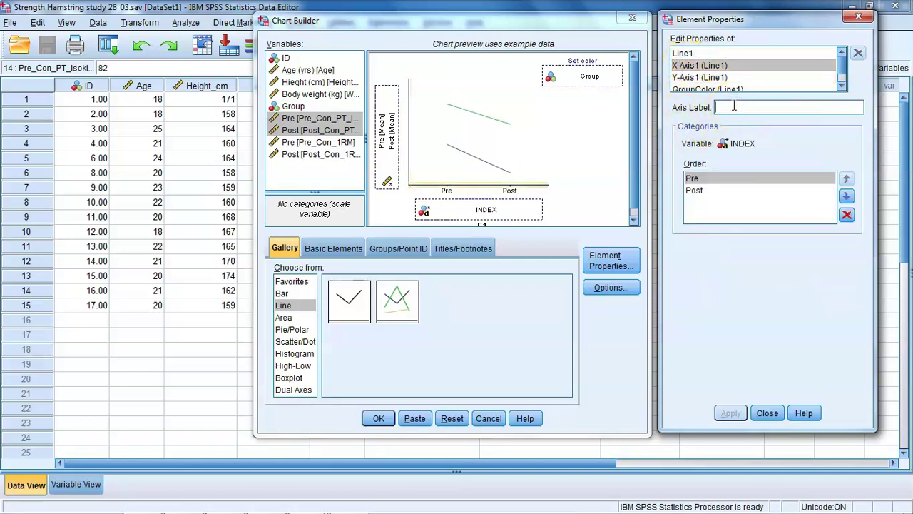
type("Group")
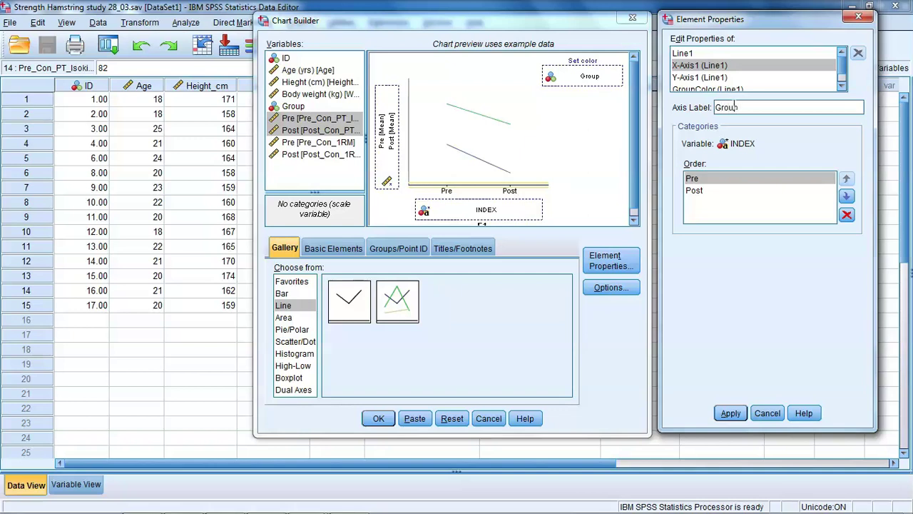
left_click(735, 413)
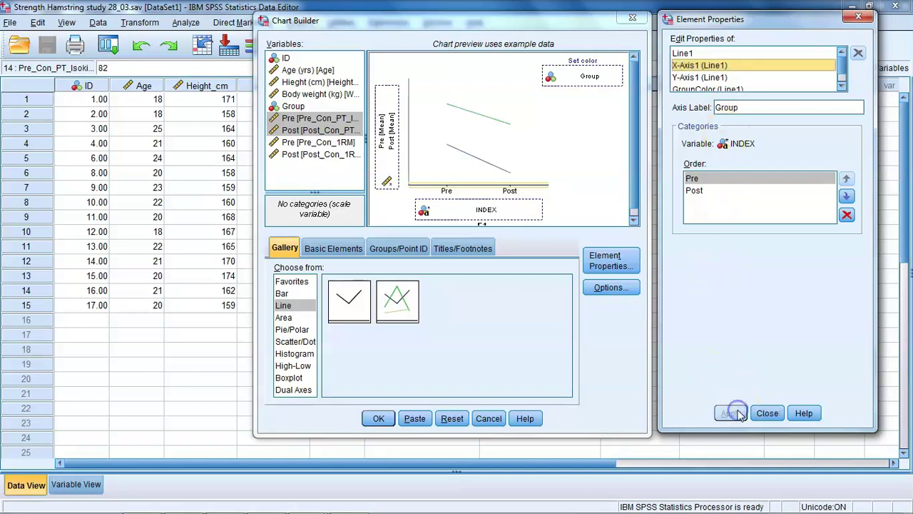
- Set the Y-axis label to "Knee Flexion Peak Torque /Nm" again, apply it, and return to the X-axis properties
left_click(710, 78)
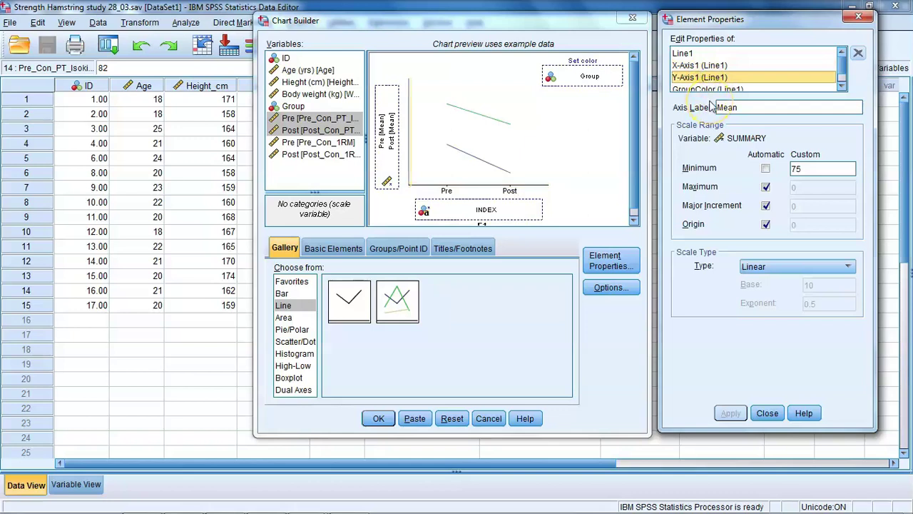
left_click(745, 108)
left_click_drag(745, 108, 718, 114)
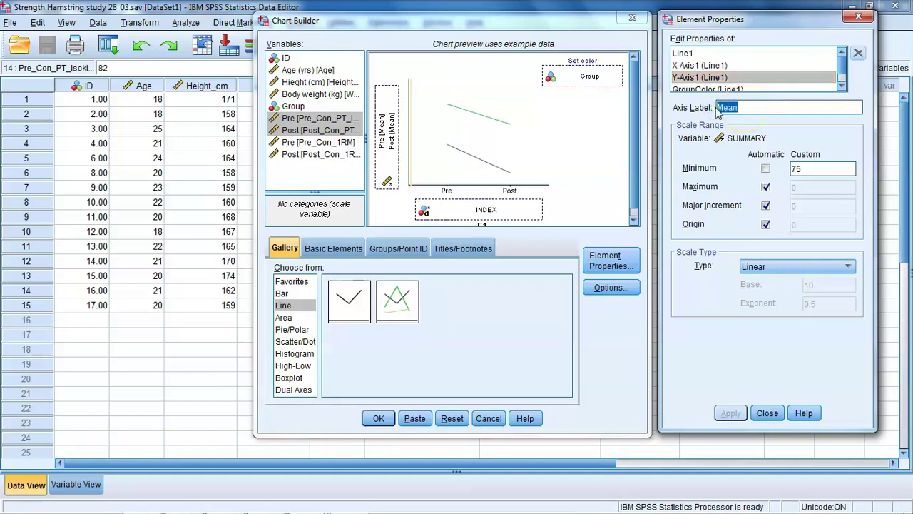
left_click(774, 124)
type("K")
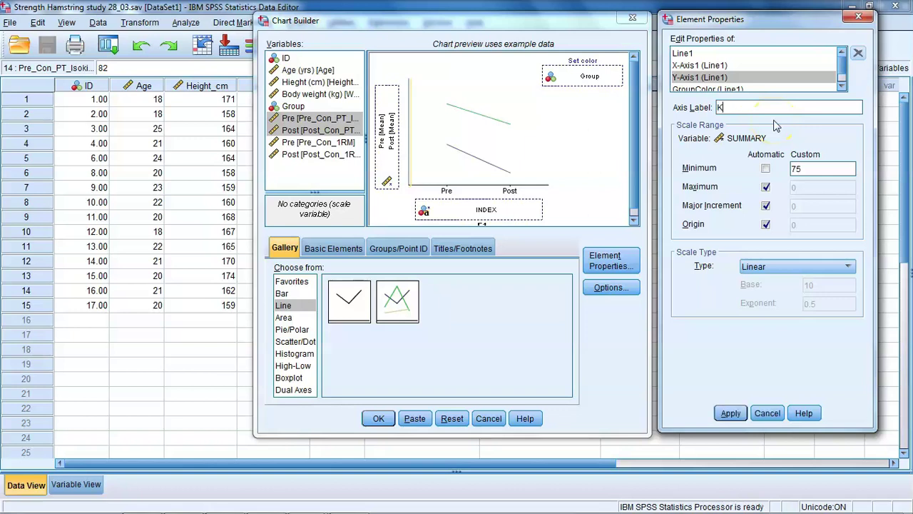
type("nee Flexion Peak Torque /Nm")
left_click(731, 413)
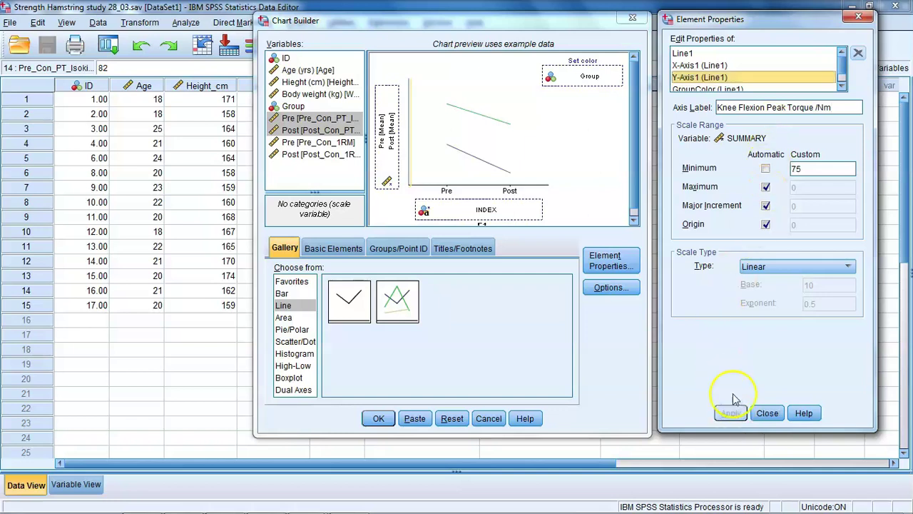
left_click(709, 65)
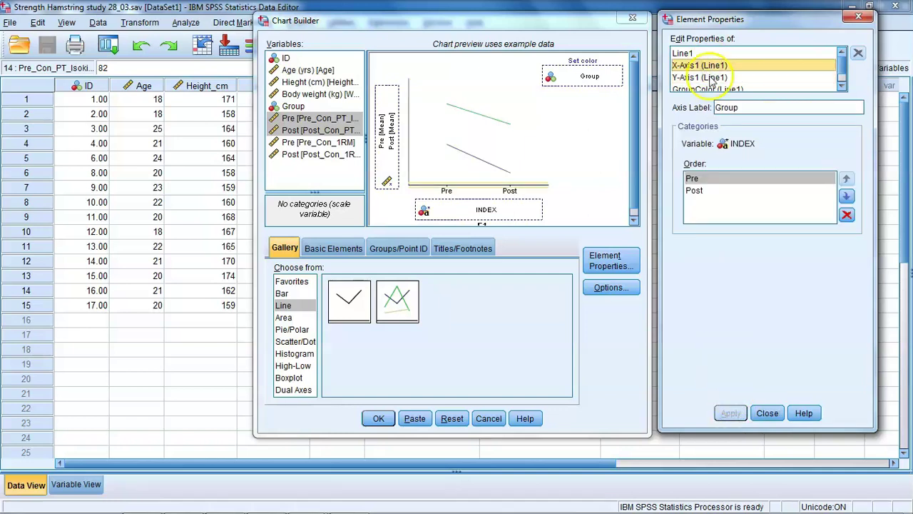
- Review the line, X-axis and Y-axis properties and the available title and footnote options before generating the chart
left_click(711, 78)
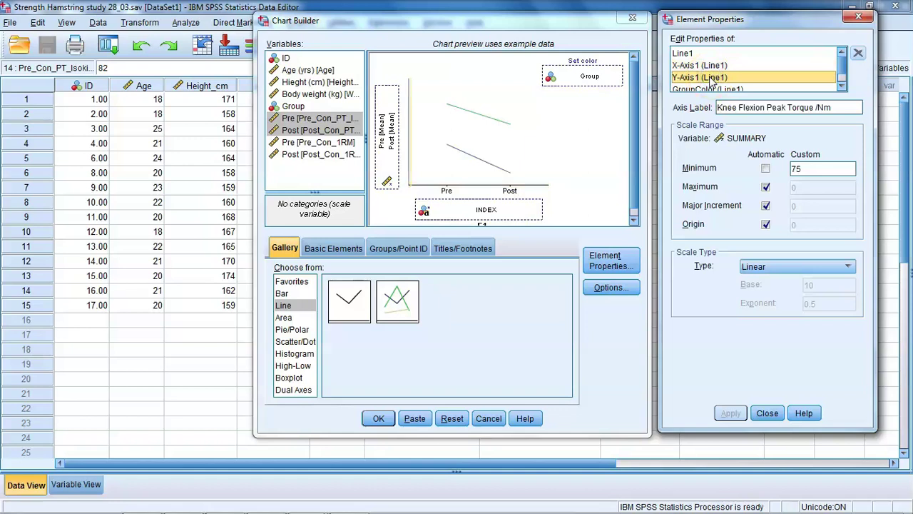
left_click(686, 54)
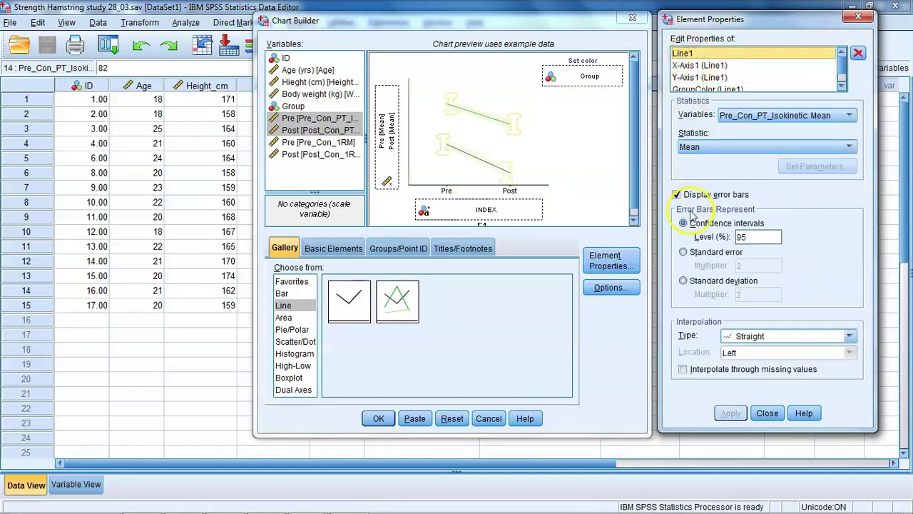
left_click(478, 249)
left_click(288, 340)
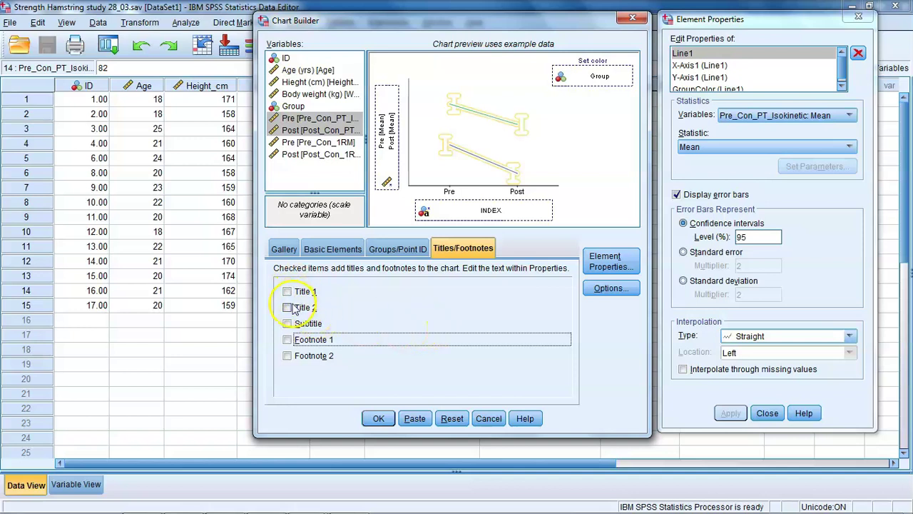
left_click(686, 66)
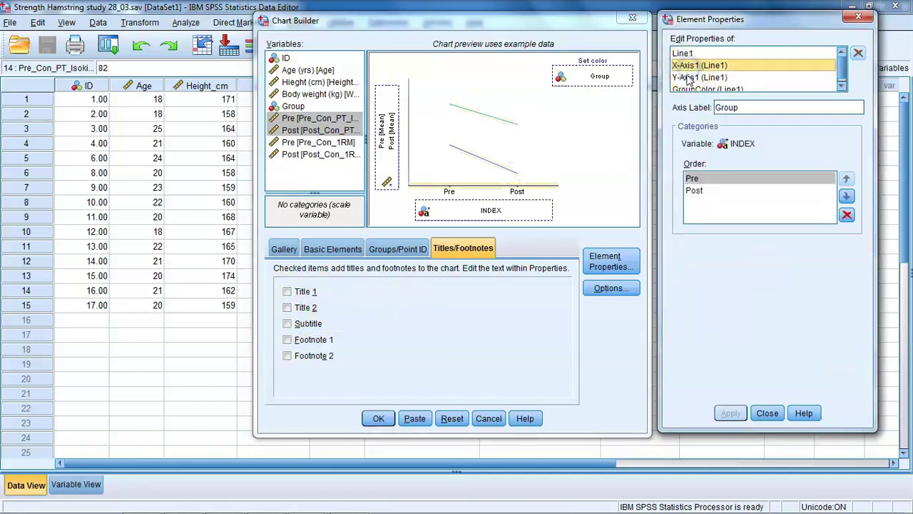
left_click(688, 78)
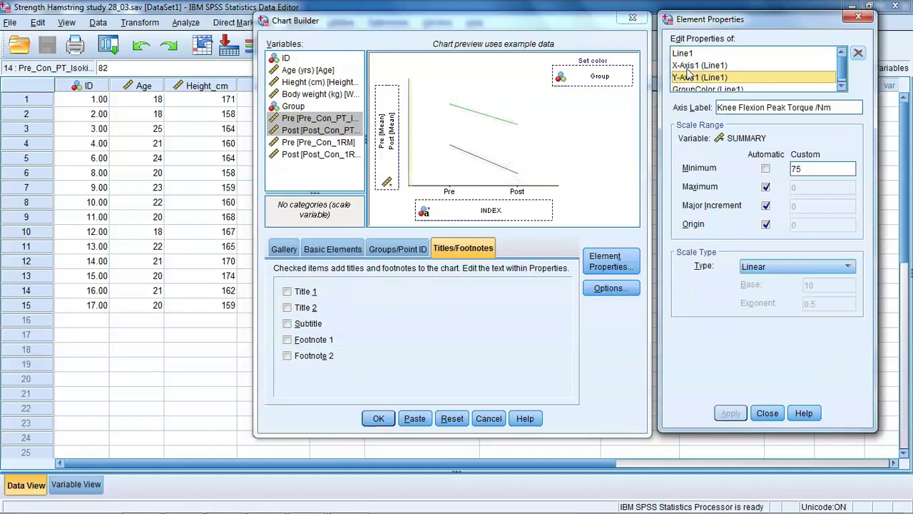
left_click(685, 65)
left_click(682, 54)
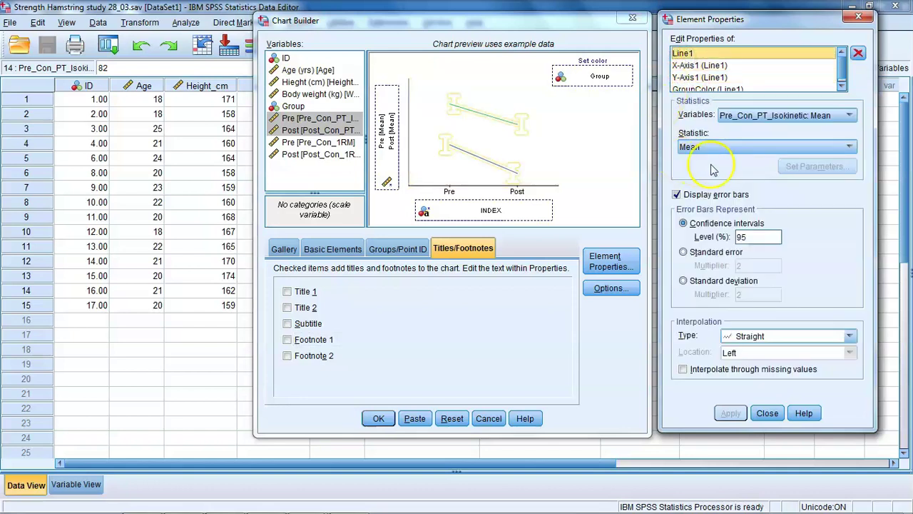
- Generate the line chart and open it from the output for editing in the Chart Editor
left_click(378, 418)
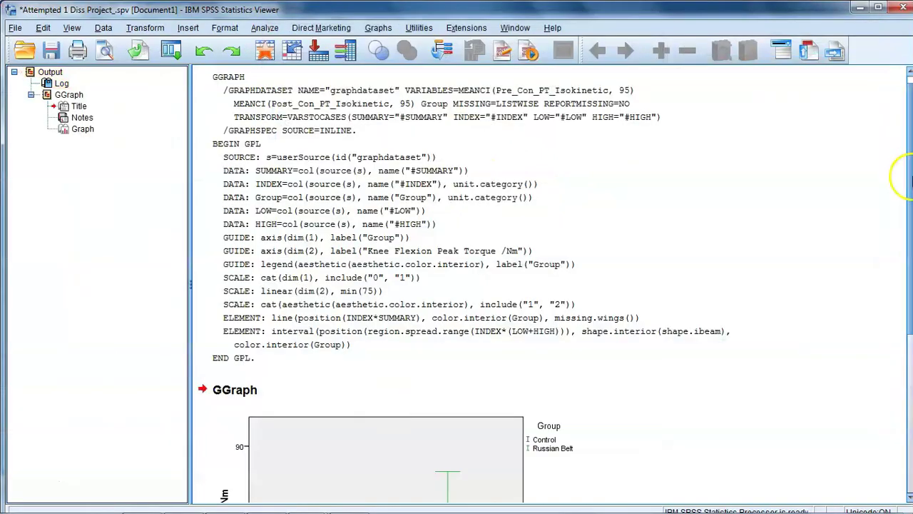
scroll(780, 218, "down", 6)
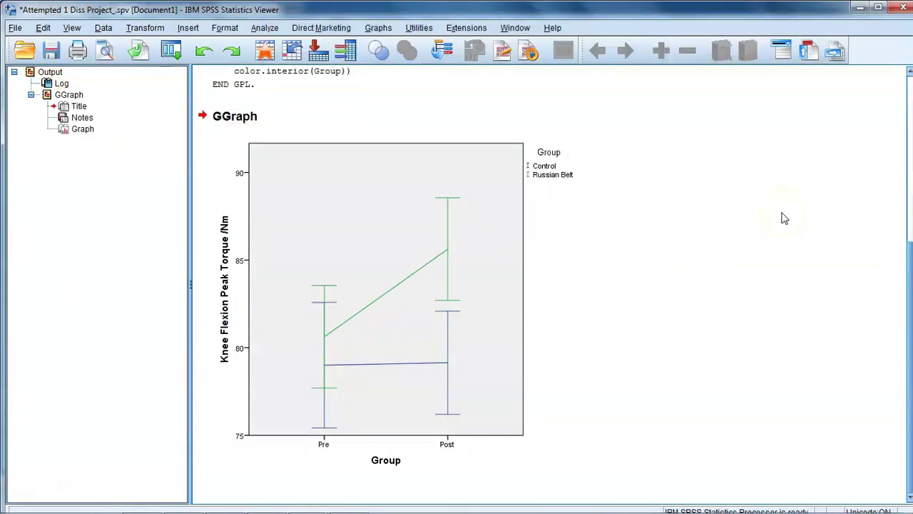
left_click(464, 264)
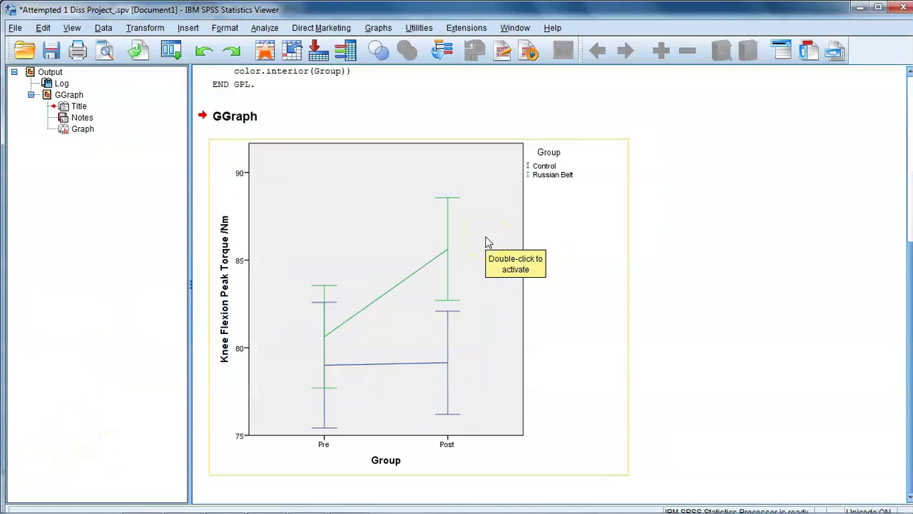
double_click(488, 242)
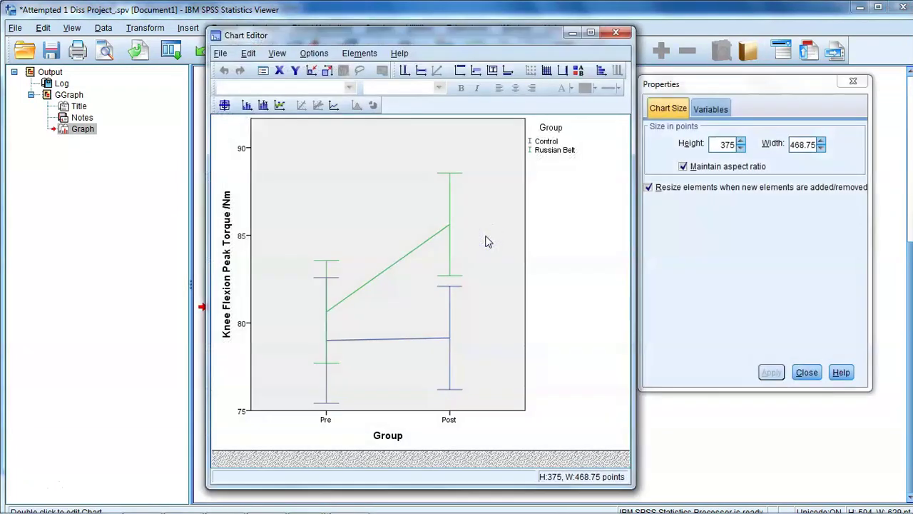
- Make the fill and border of the plot background transparent and apply the change
left_click(485, 241)
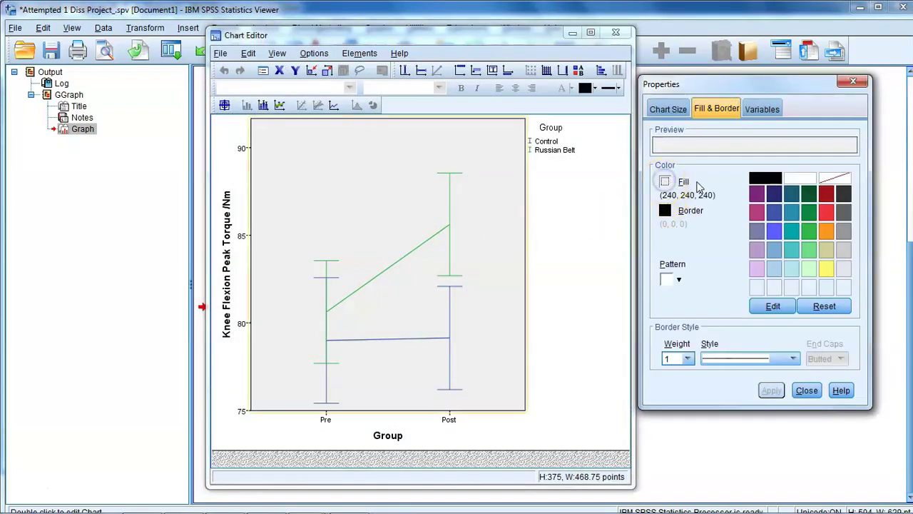
left_click(834, 178)
left_click(665, 210)
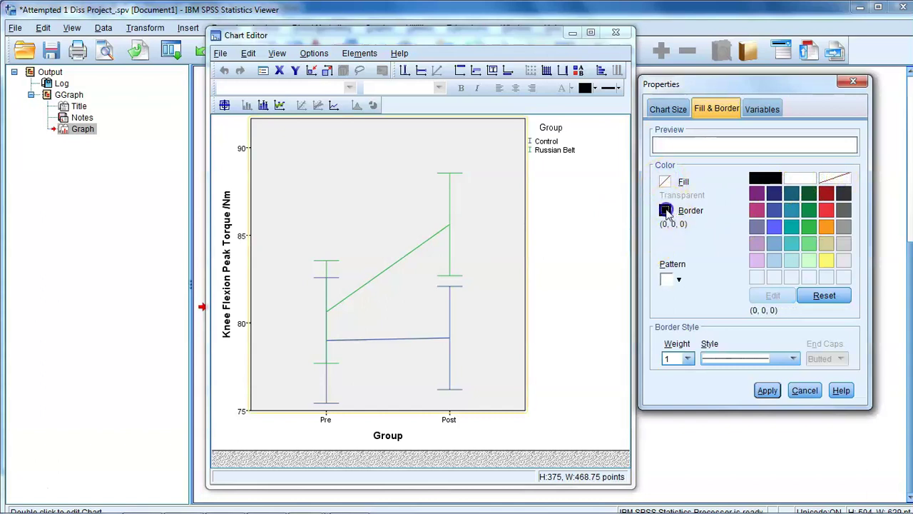
left_click(836, 178)
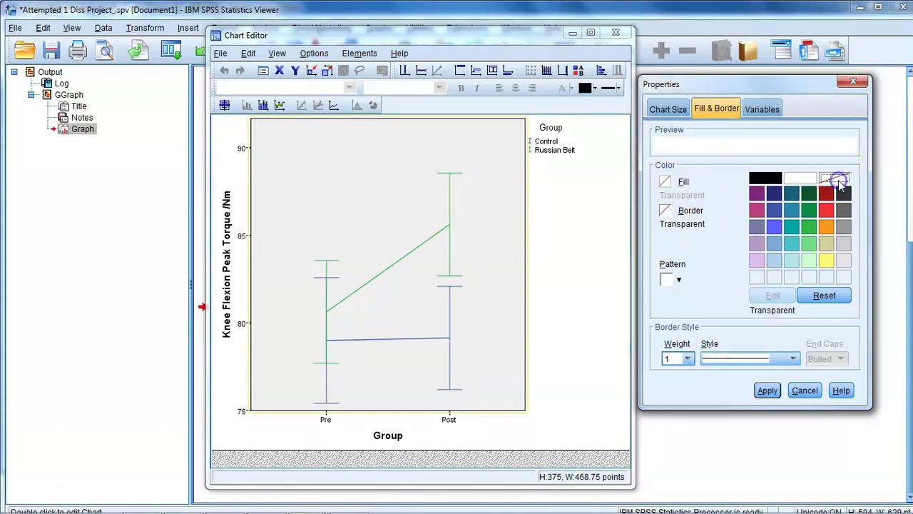
left_click(767, 390)
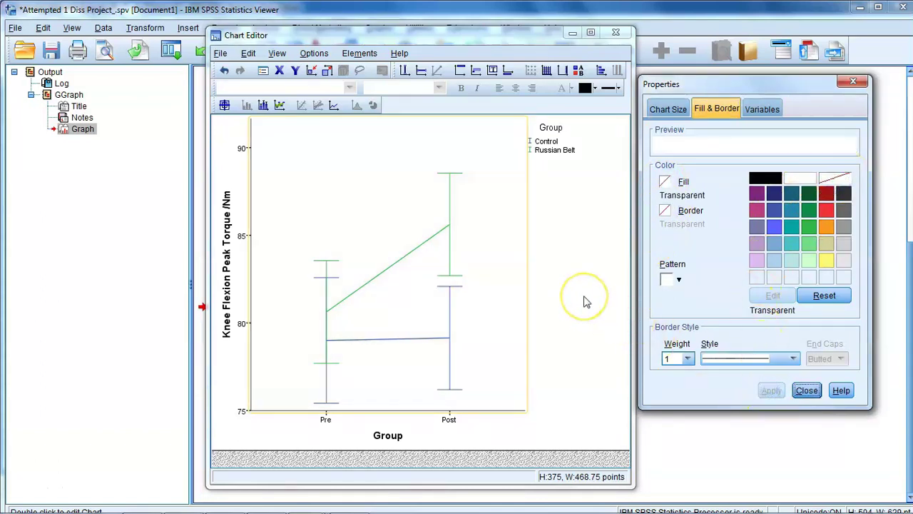
left_click(807, 390)
left_click(573, 301)
left_click(519, 279)
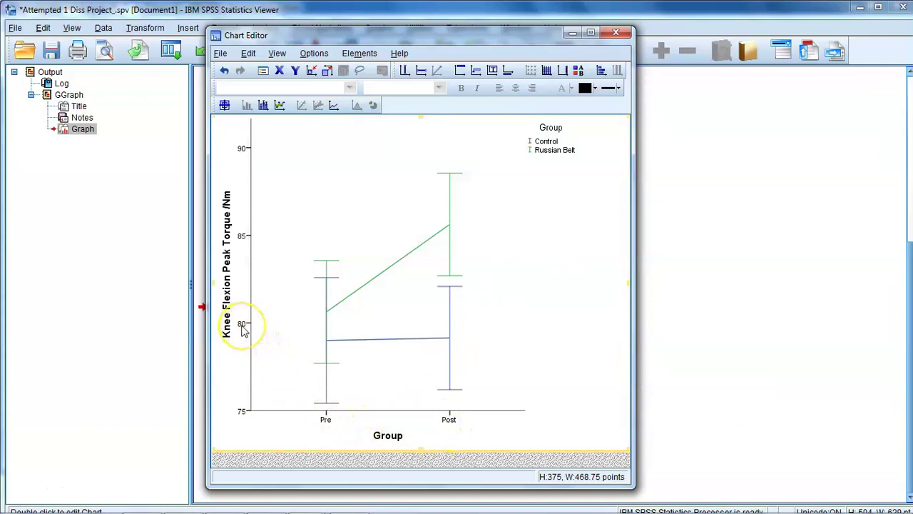
- Examine the scale and number format settings of the Y axis
left_click(251, 278)
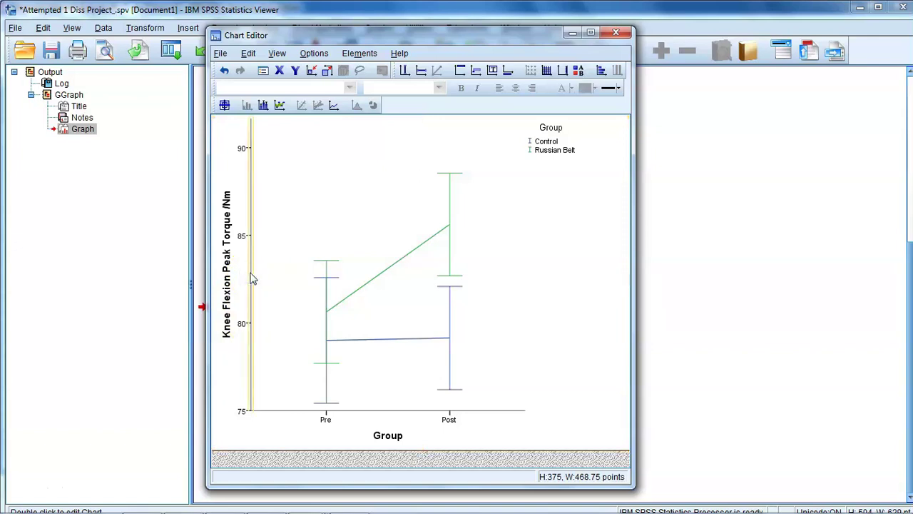
double_click(251, 278)
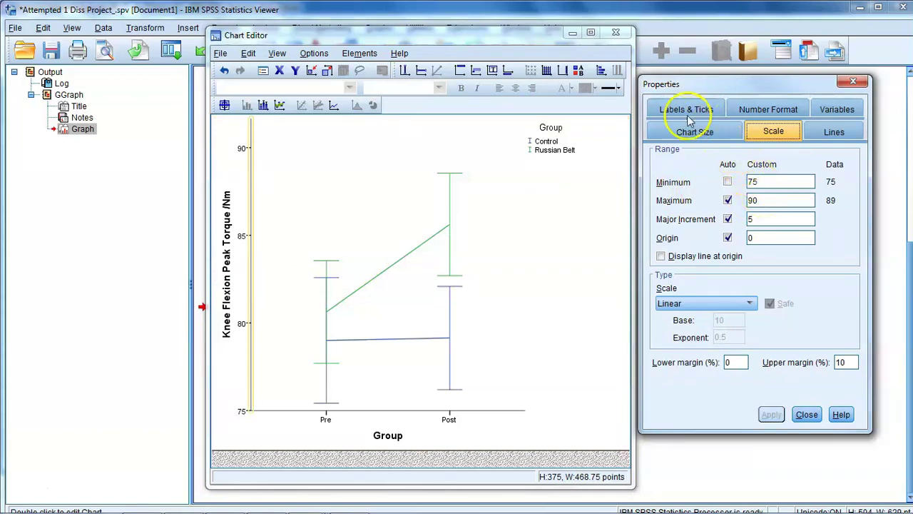
left_click(784, 109)
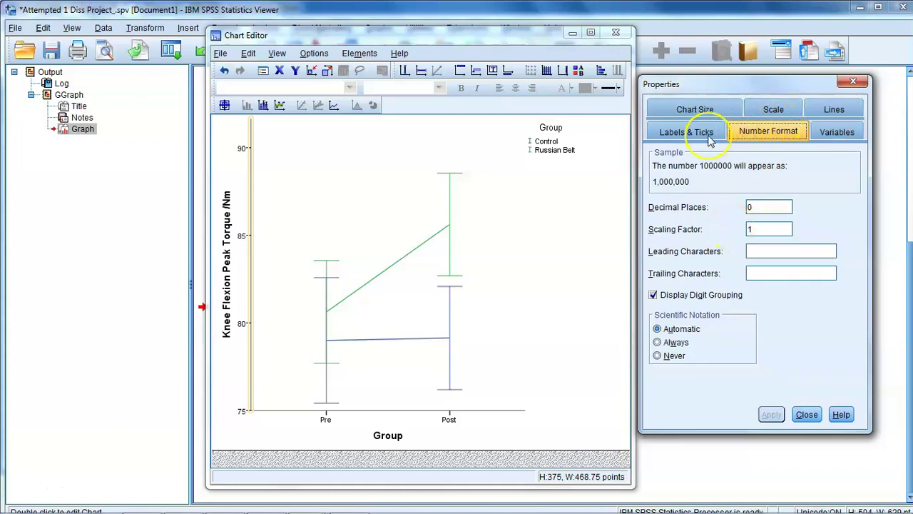
left_click(765, 112)
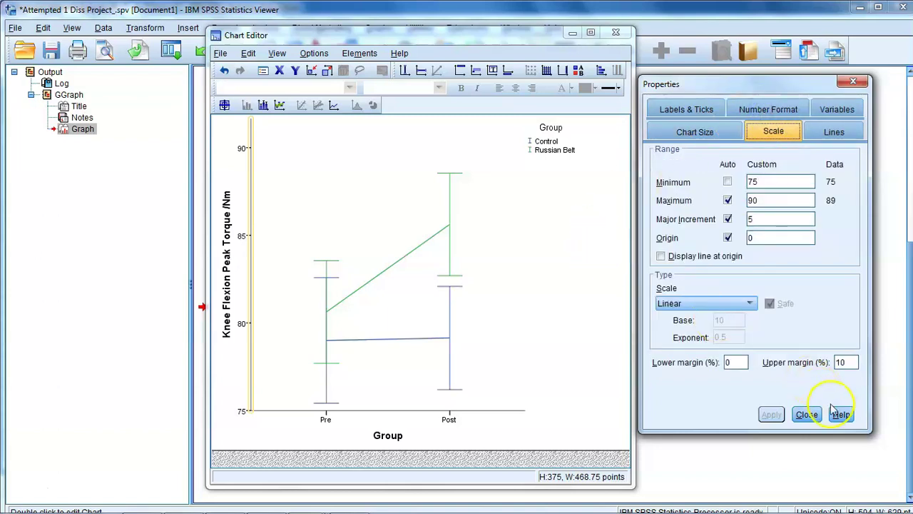
left_click(808, 415)
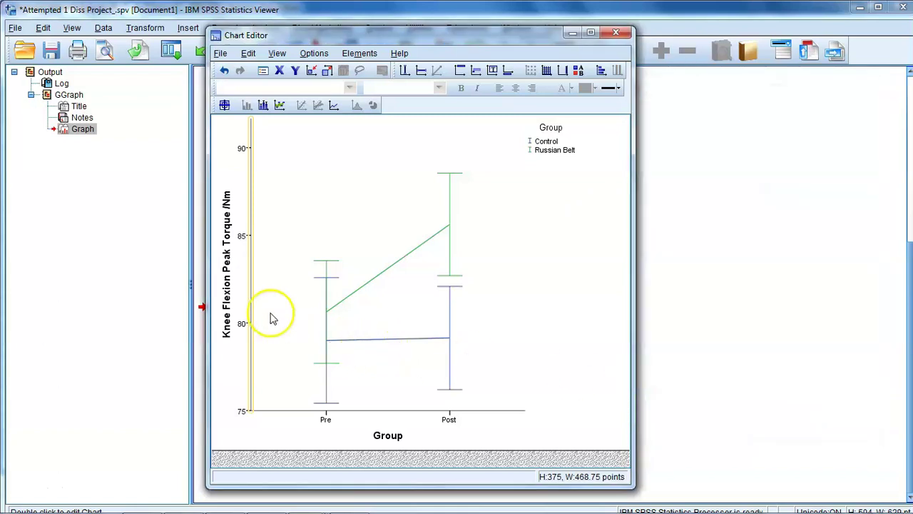
- Set the preferred font size of the Y-axis tick labels to 10 and apply it
left_click(242, 326)
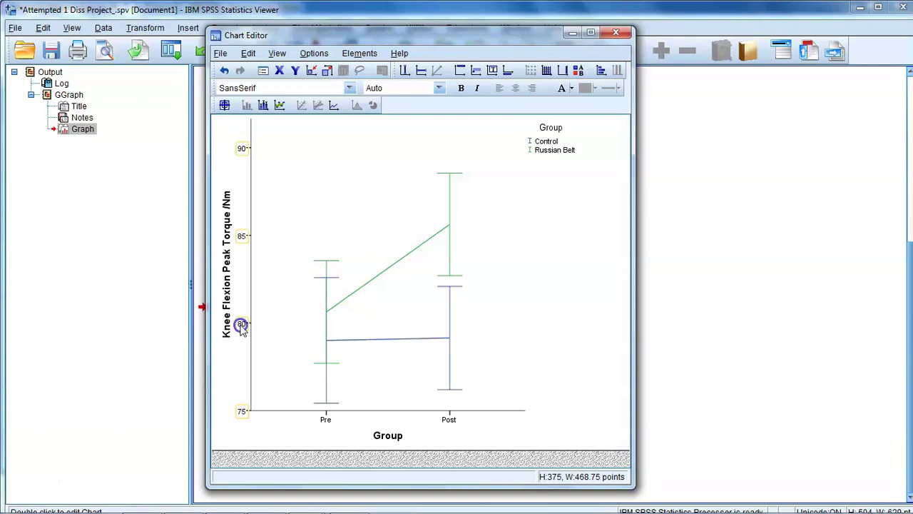
double_click(243, 326)
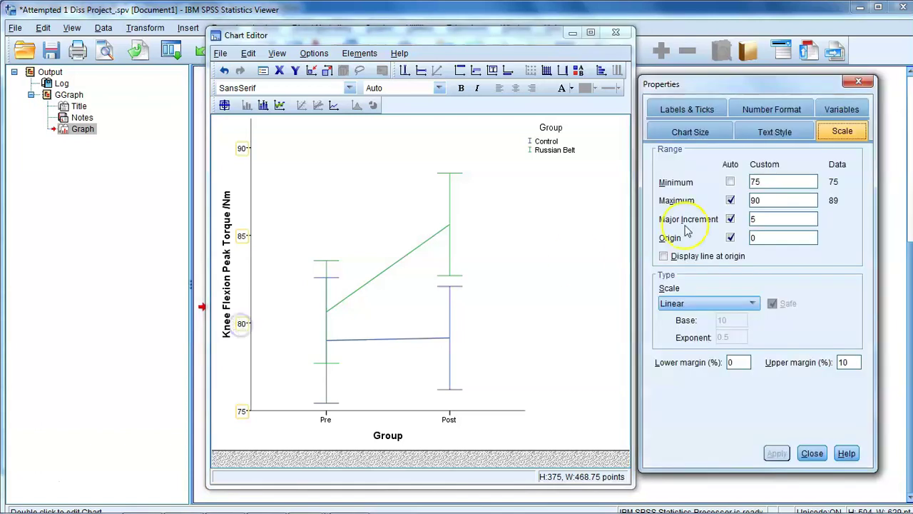
left_click(772, 132)
left_click(763, 260)
left_click(741, 298)
left_click(776, 453)
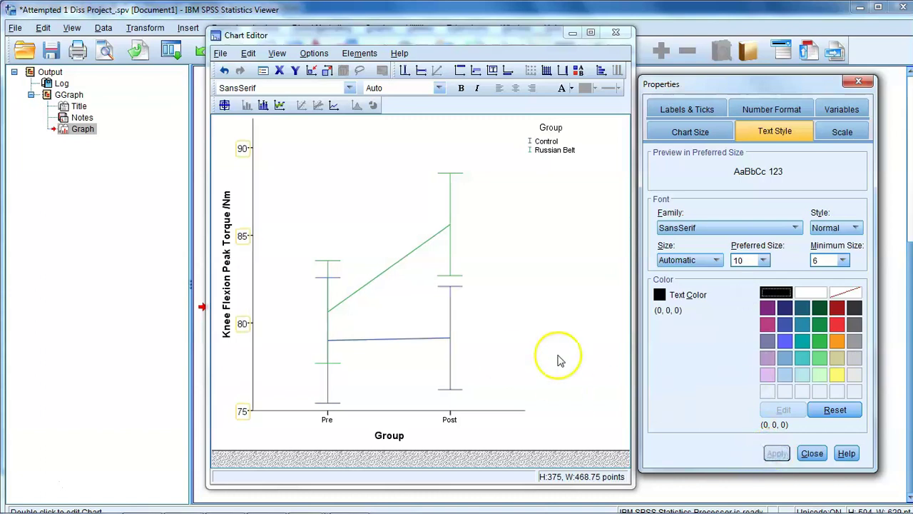
- Set the preferred font size of the Pre and Post category labels to 10 and apply it
left_click(450, 420)
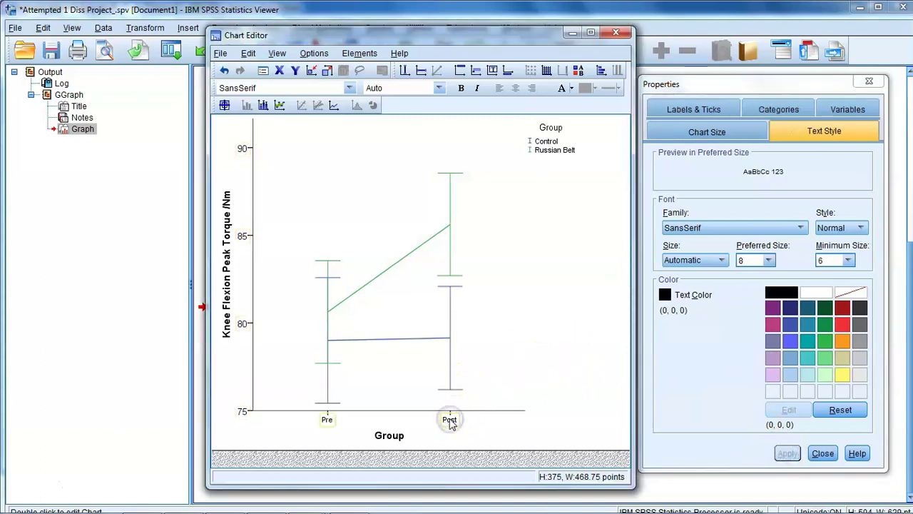
left_click(767, 260)
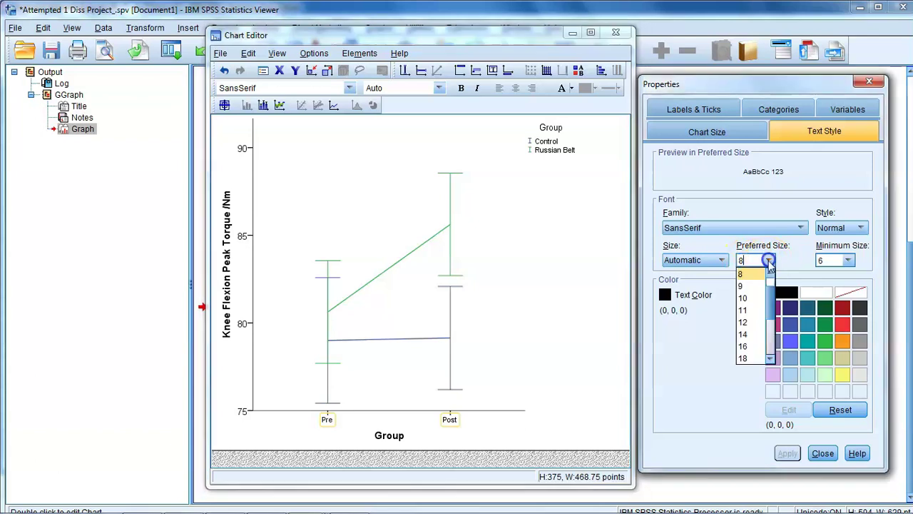
left_click(756, 302)
left_click(787, 453)
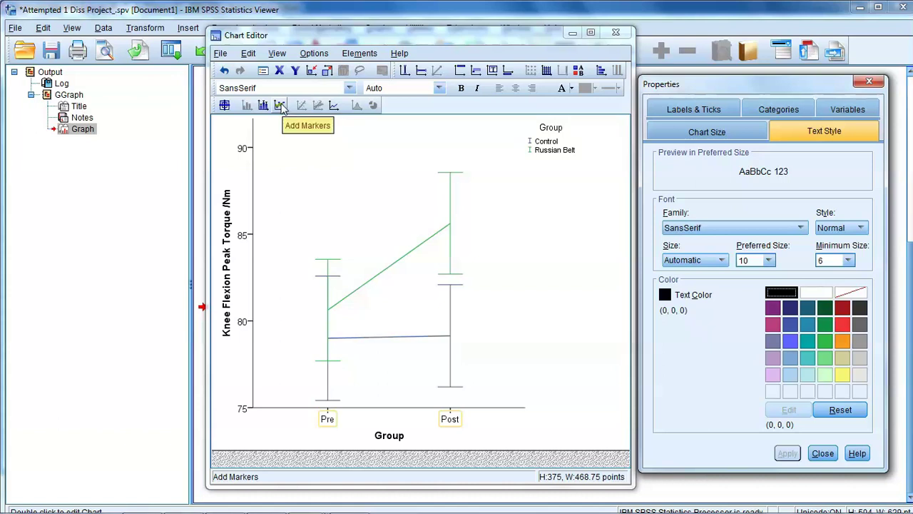
- Add markers to the lines and check the variable assignments of the marker, error-bar and line elements
left_click(281, 105)
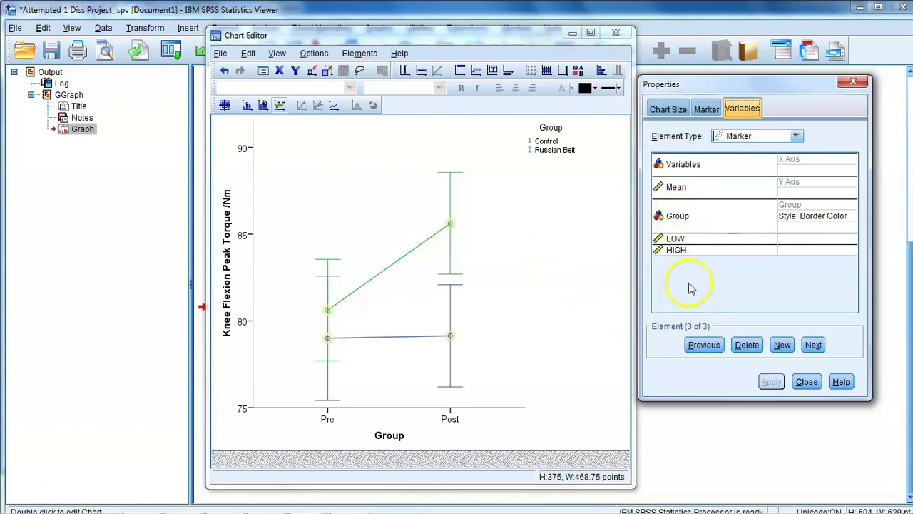
left_click(704, 345)
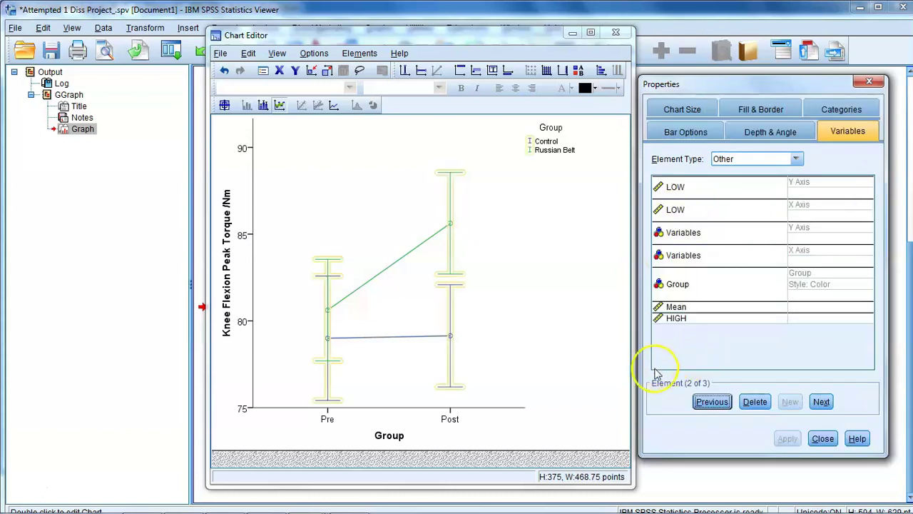
left_click(703, 402)
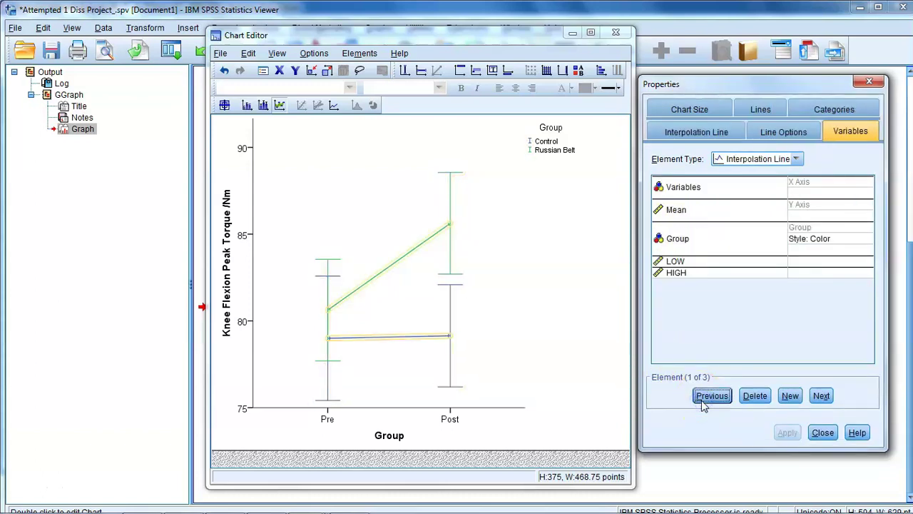
left_click(821, 397)
left_click(820, 398)
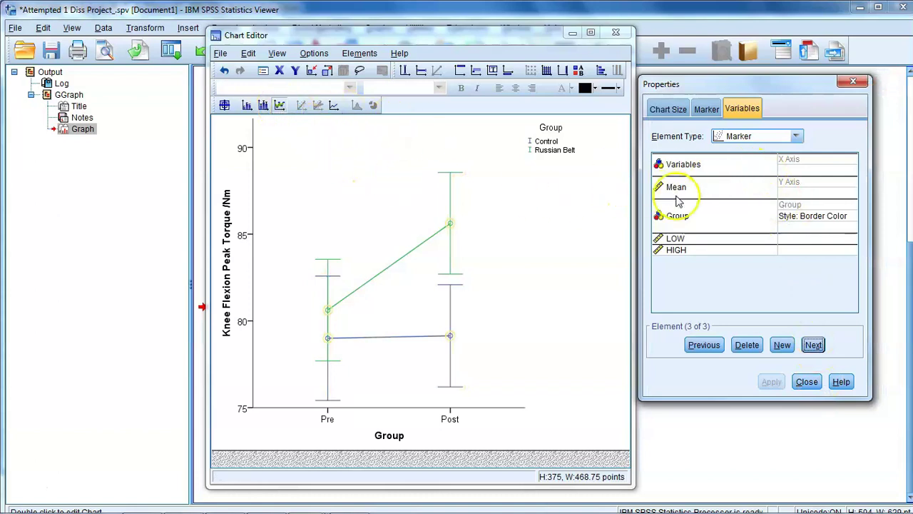
- Set the markers' Group style to Shape and apply the change
left_click(819, 216)
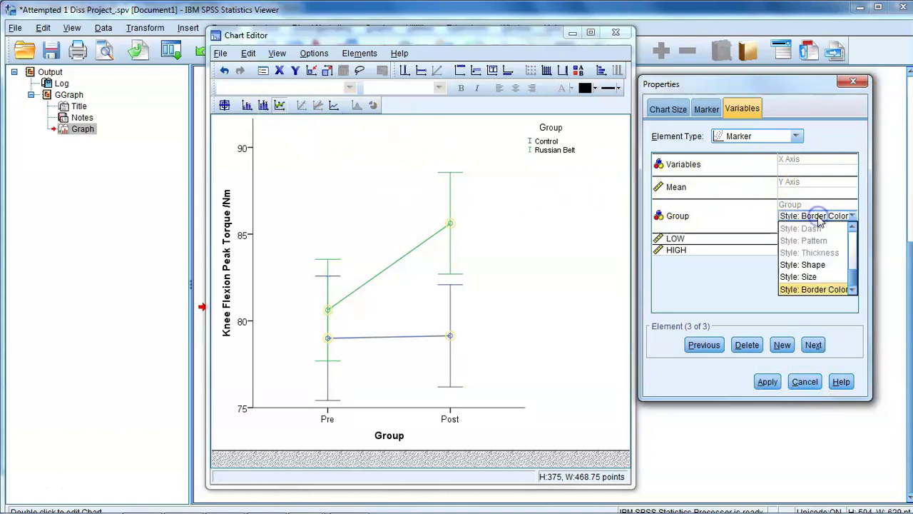
left_click(822, 265)
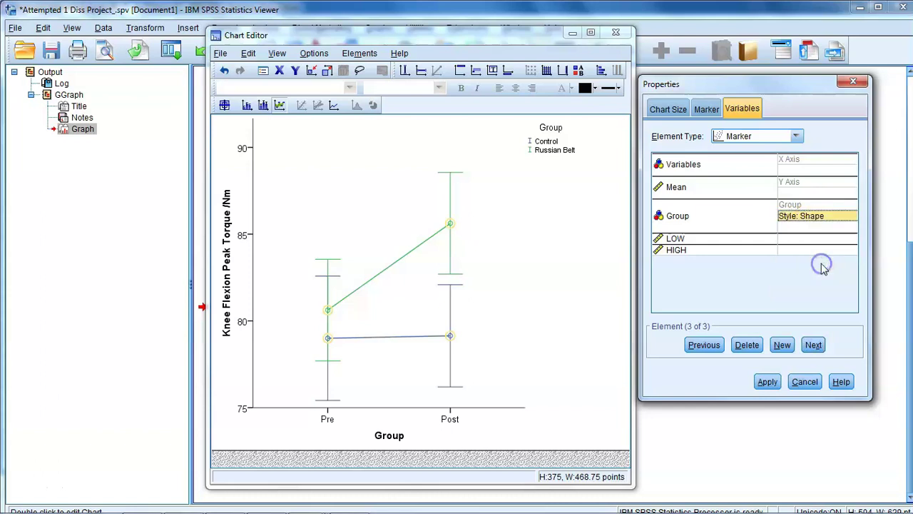
left_click(767, 382)
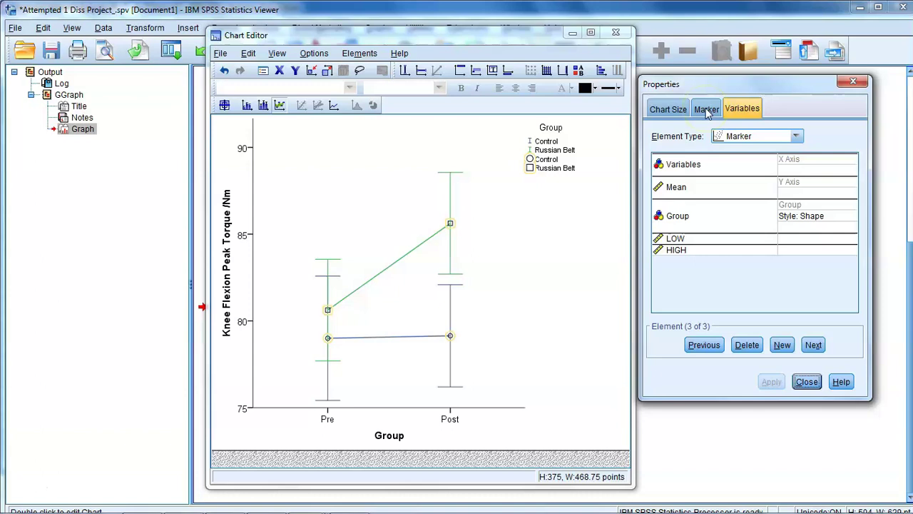
- Try Border Color as the markers' Group style, apply it, and restore the Shape style
left_click(809, 214)
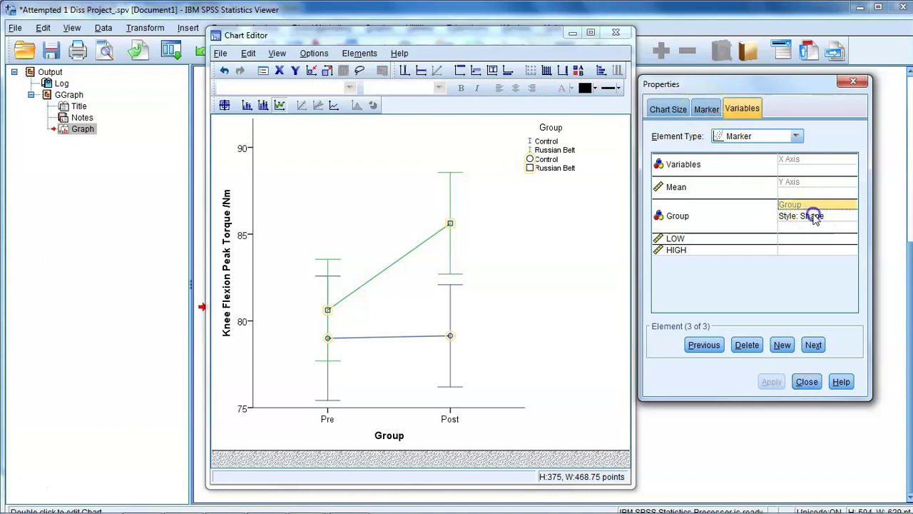
left_click(810, 214)
left_click(815, 288)
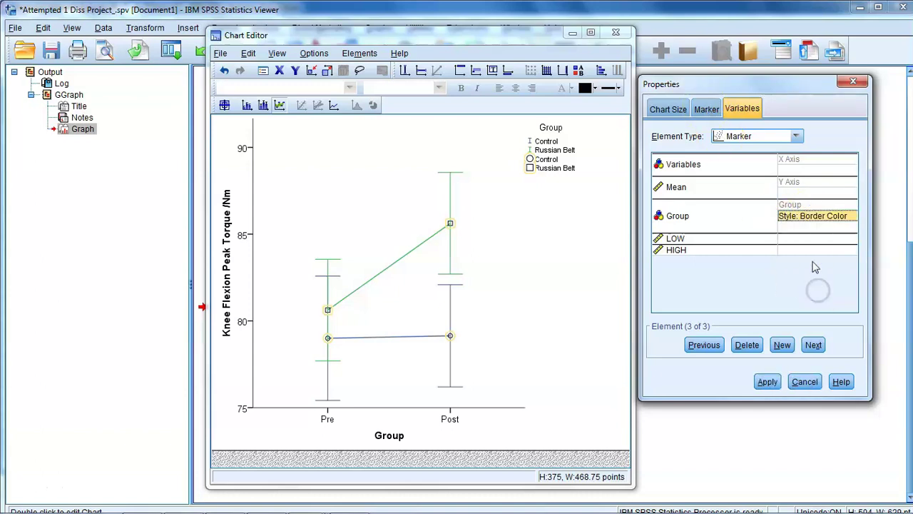
left_click(767, 381)
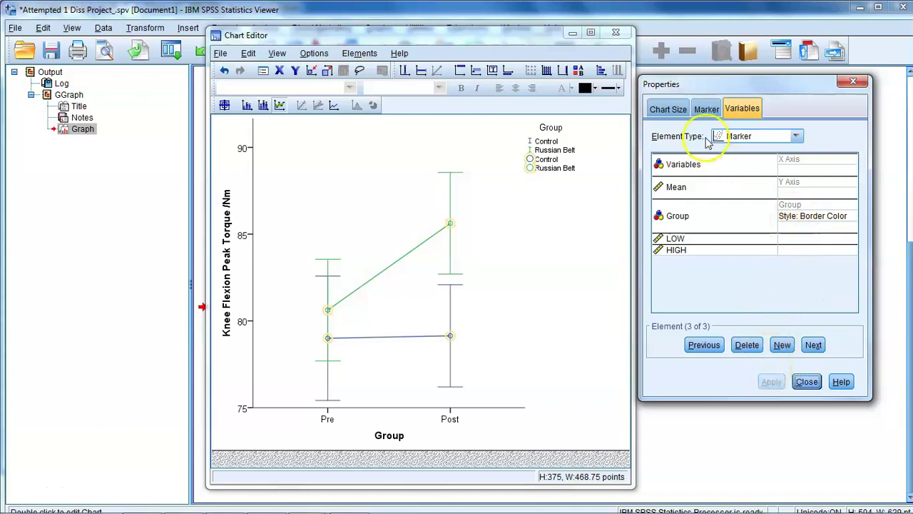
double_click(796, 215)
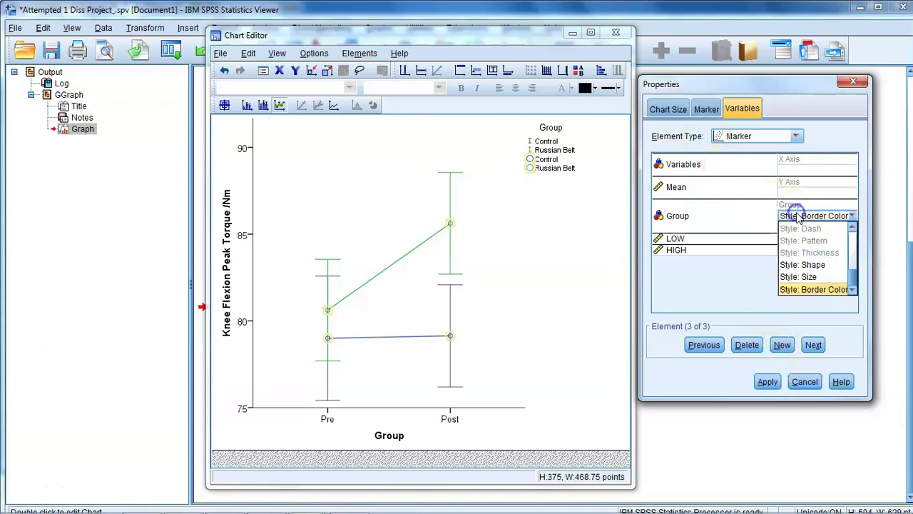
left_click(803, 265)
left_click(768, 381)
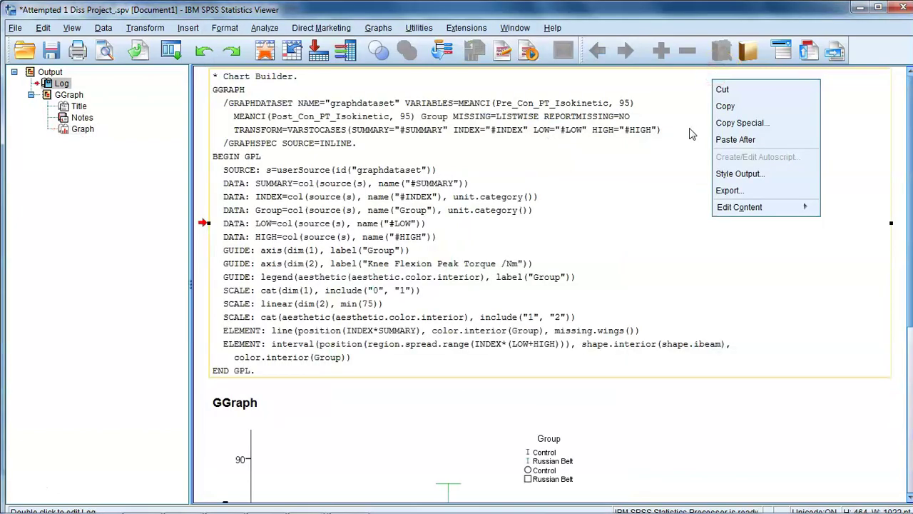
- Return to the knee flexion peak torque chart in the output and reopen it in the Chart Editor
left_click(659, 228)
scroll(659, 230, "down", 5)
scroll(658, 228, "down", 1)
double_click(435, 254)
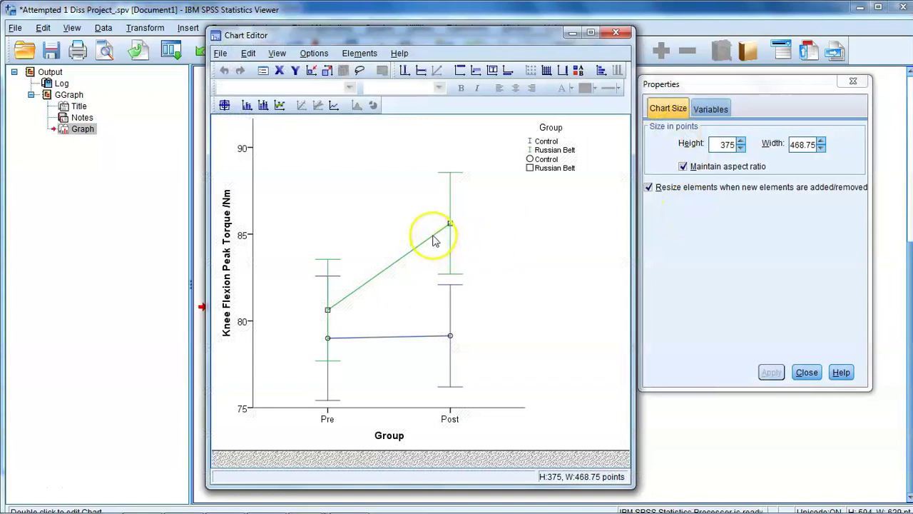
- Set the fill colour of the markers on both lines to black and apply it
left_click(433, 236)
left_click(449, 225)
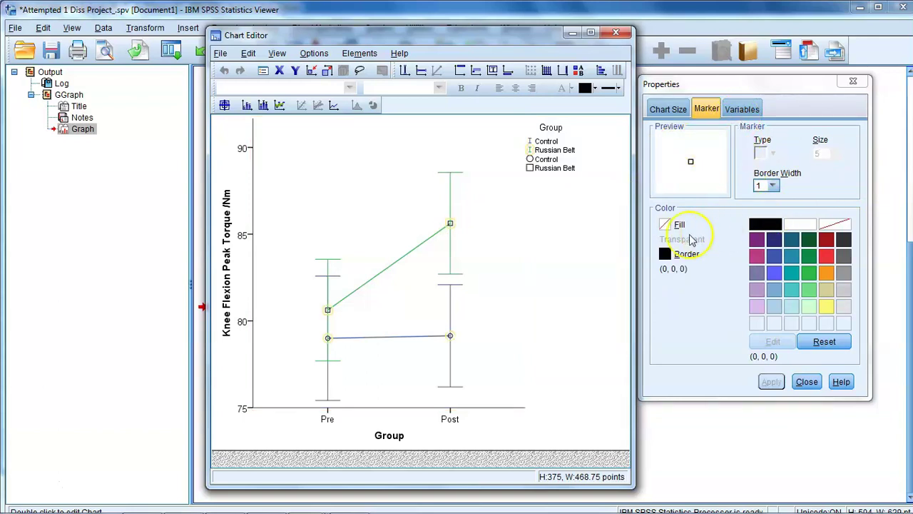
left_click(665, 224)
left_click(765, 224)
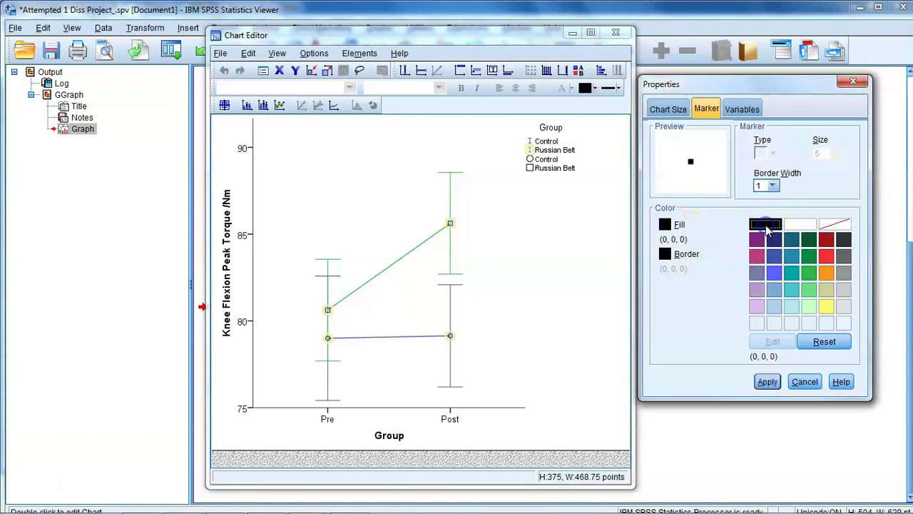
left_click(766, 382)
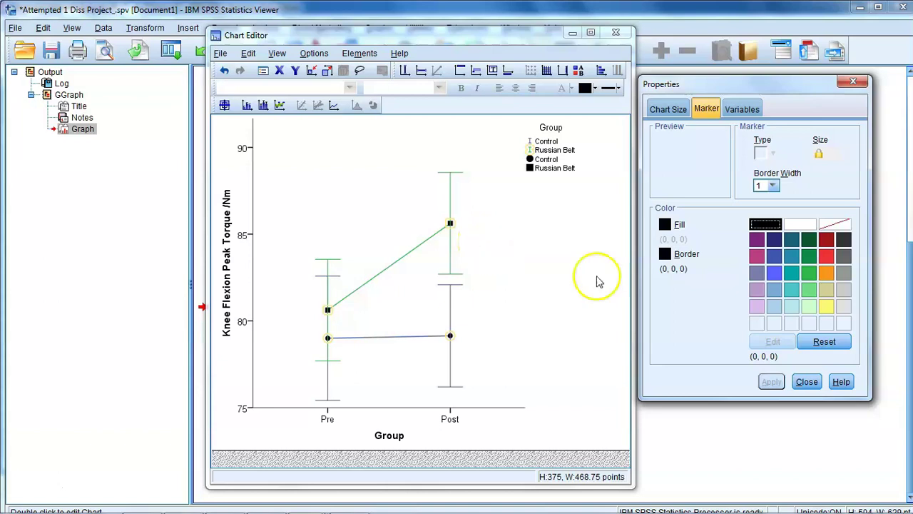
left_click(803, 382)
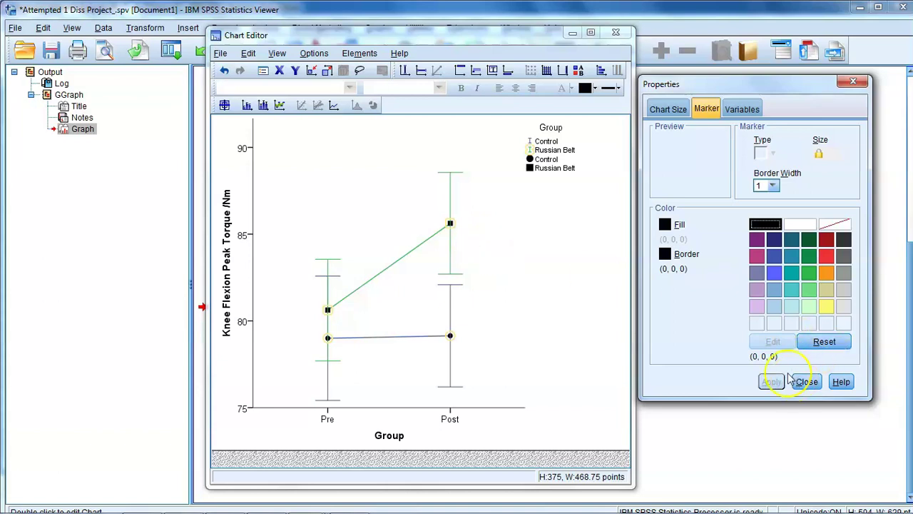
- Add another set of markers to the lines and set their size to 8
left_click(279, 106)
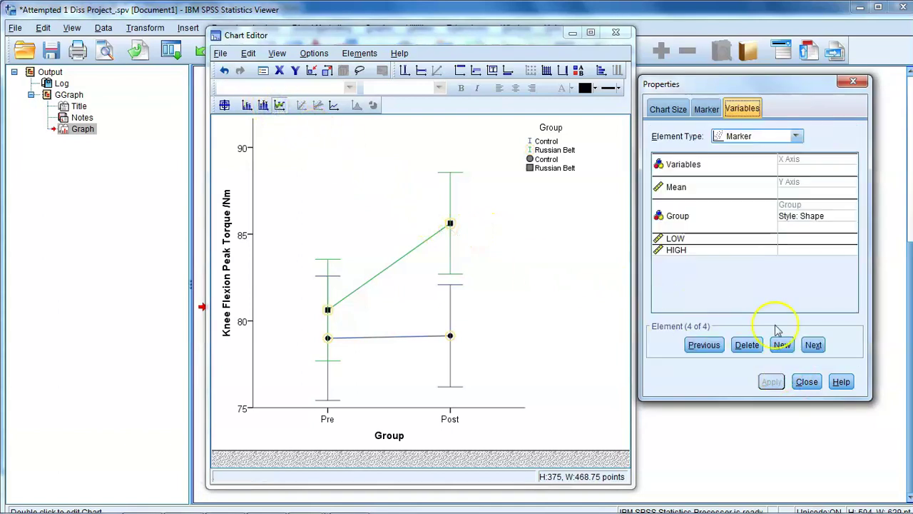
left_click(704, 108)
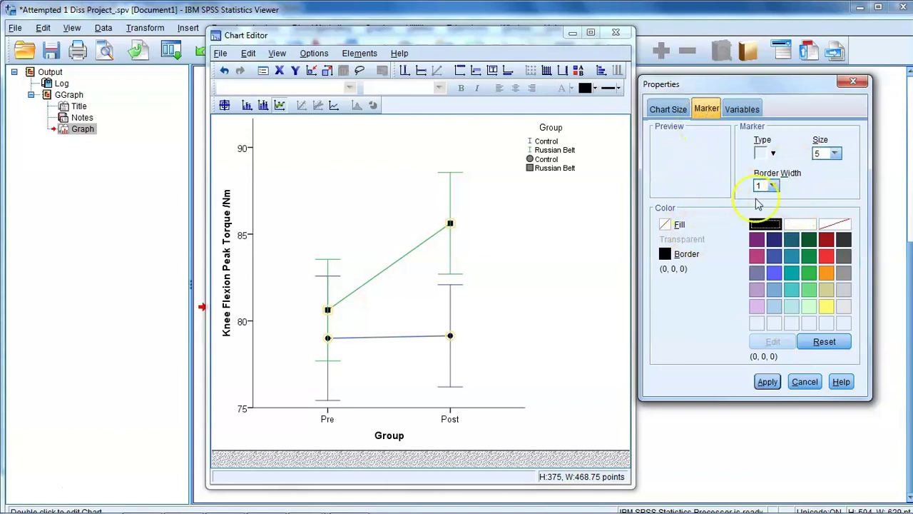
left_click(834, 153)
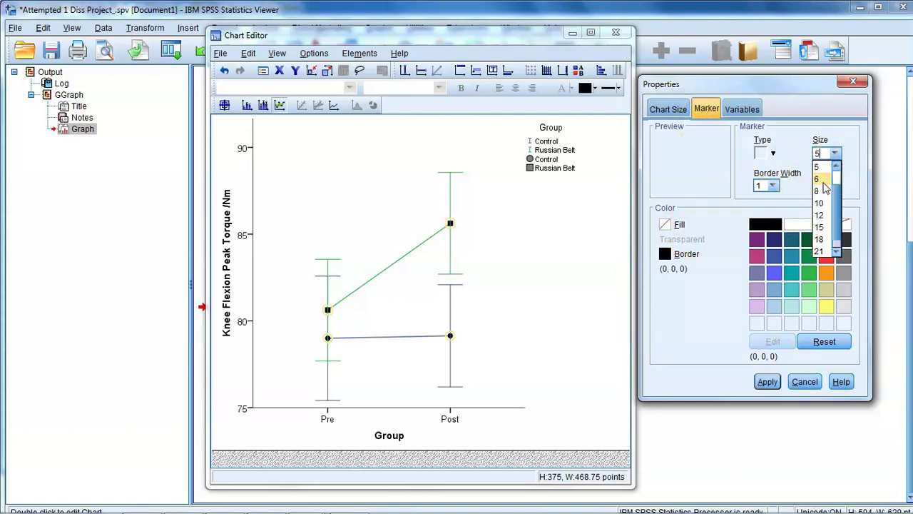
left_click(820, 190)
left_click(768, 381)
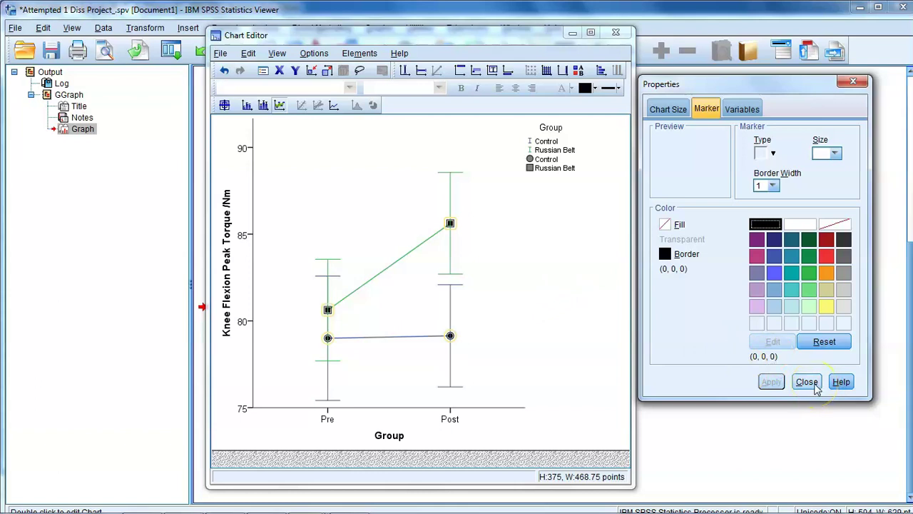
- Set the weight of both group lines to 1.5 and apply it
left_click(405, 259)
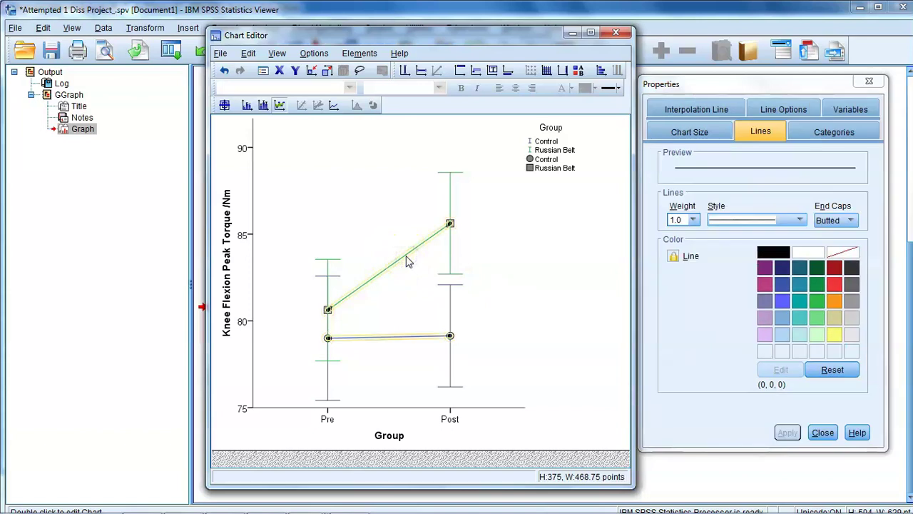
left_click(688, 220)
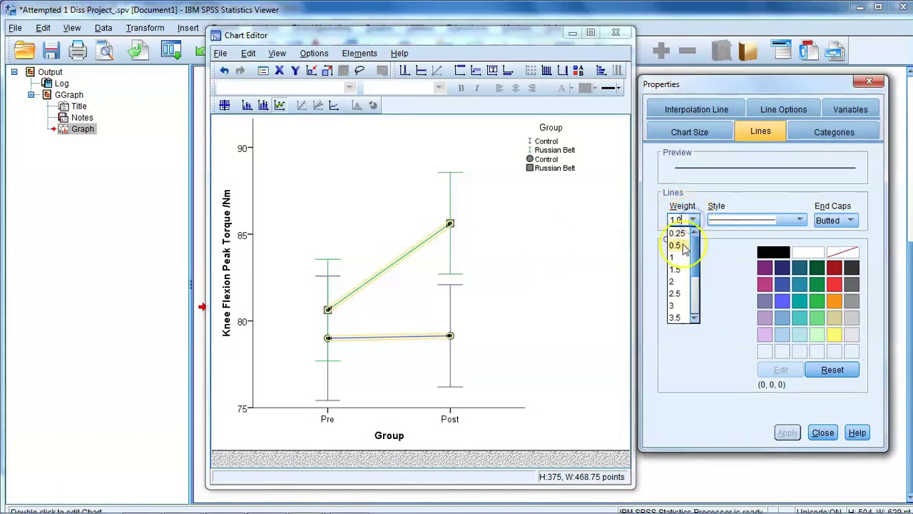
left_click(675, 269)
left_click(785, 432)
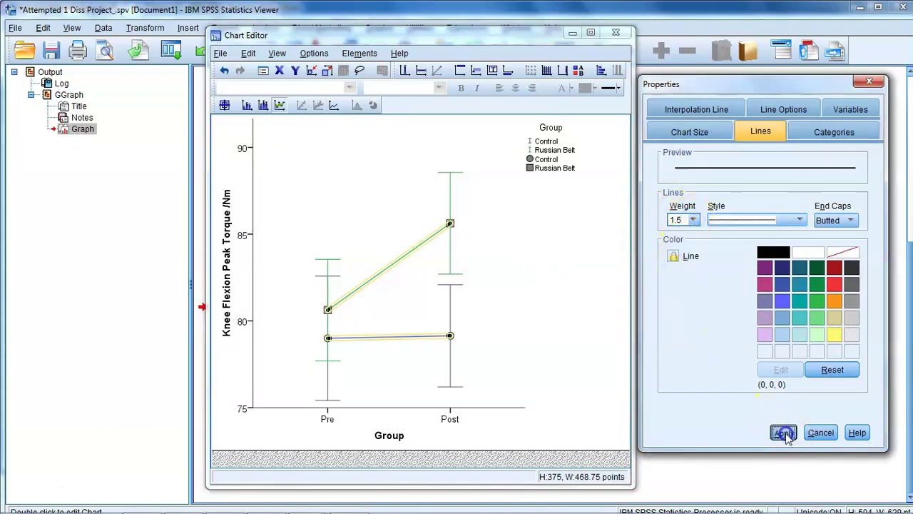
left_click(820, 432)
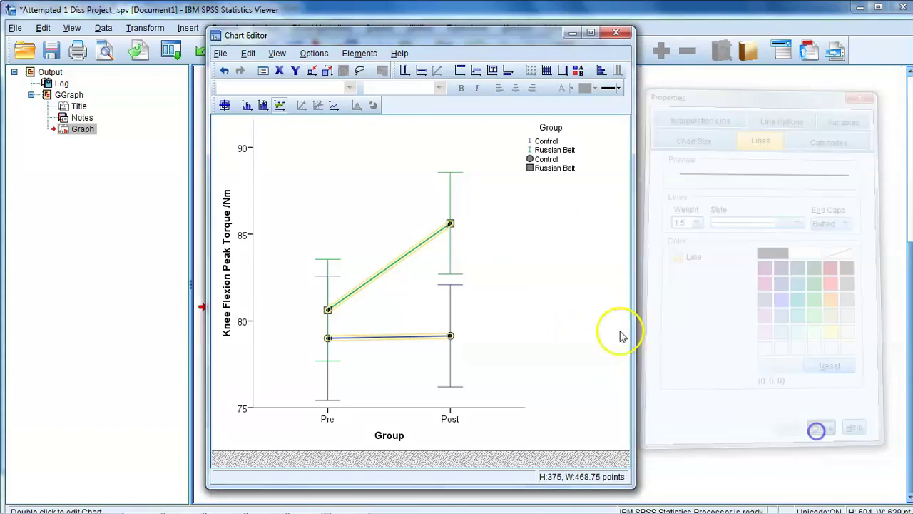
- Hide the Group legend of the chart
left_click(544, 278)
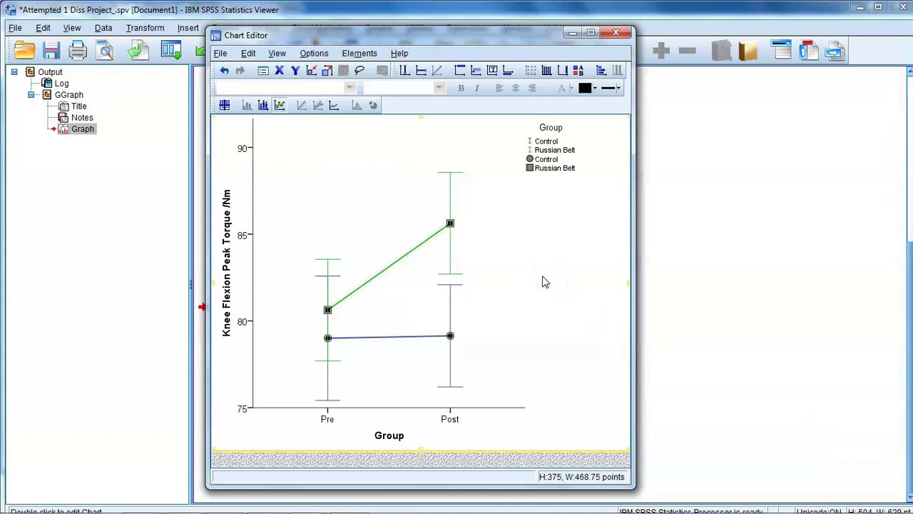
left_click(562, 136)
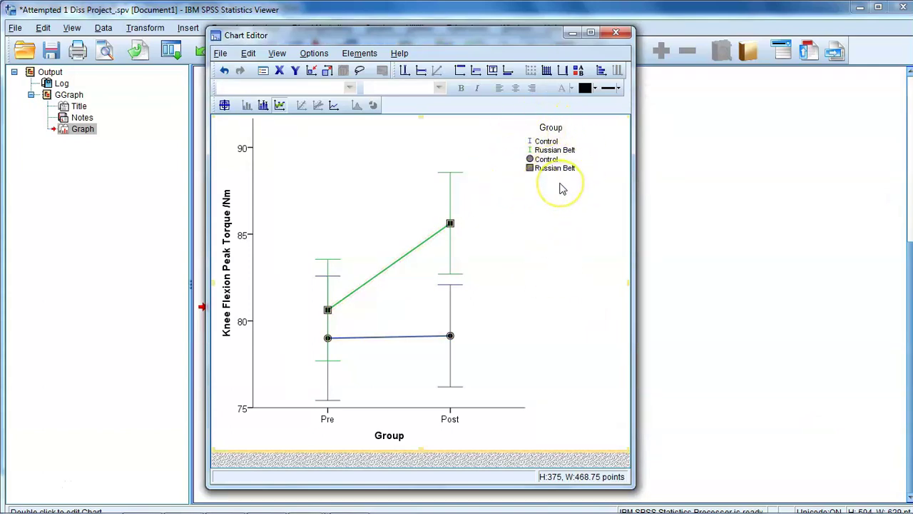
left_click(429, 228)
left_click(458, 249)
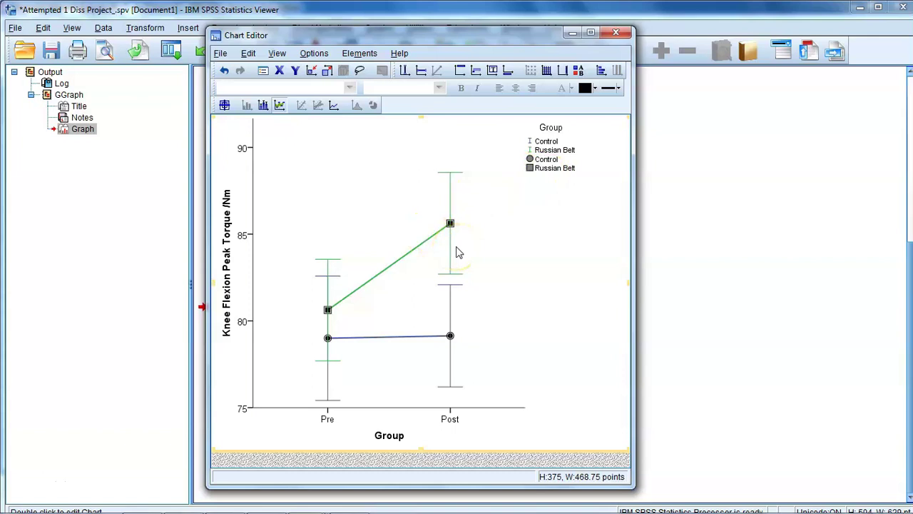
left_click(579, 71)
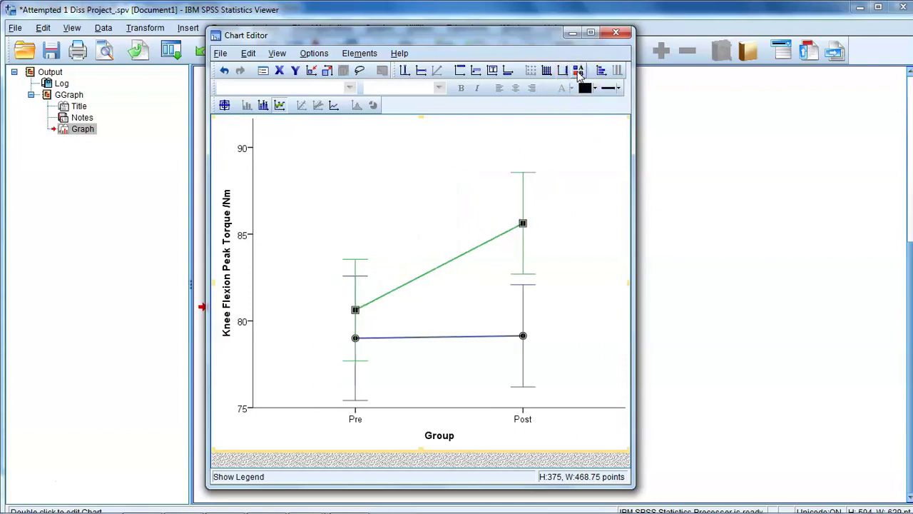
- Close the Chart Editor and deselect the finished chart in the output
left_click(308, 136)
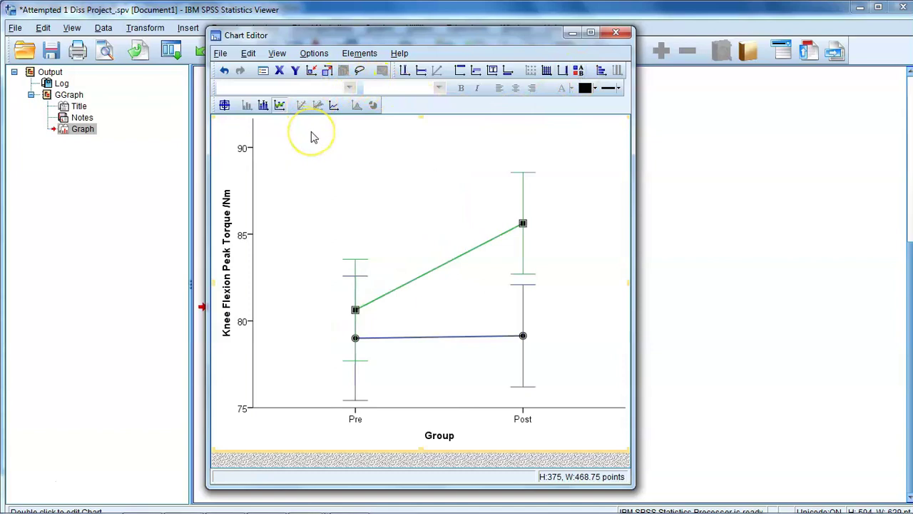
left_click(221, 54)
left_click(227, 119)
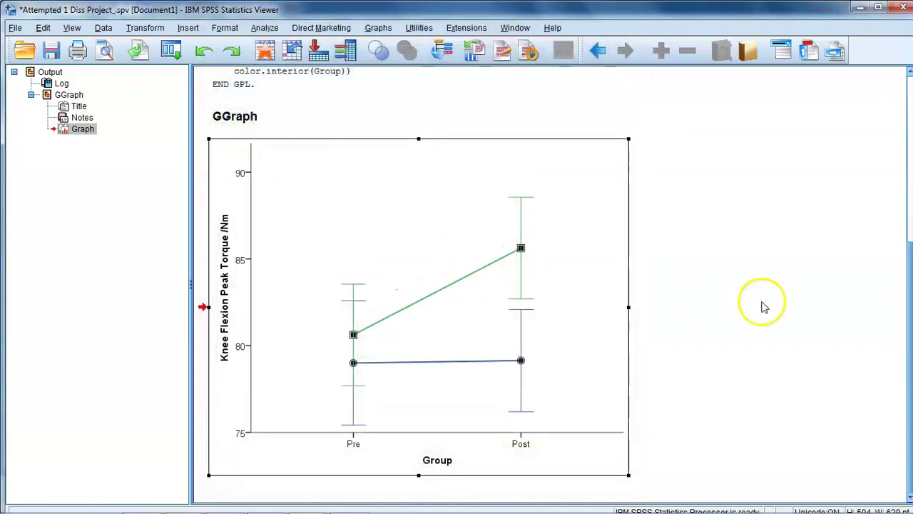
left_click(762, 307)
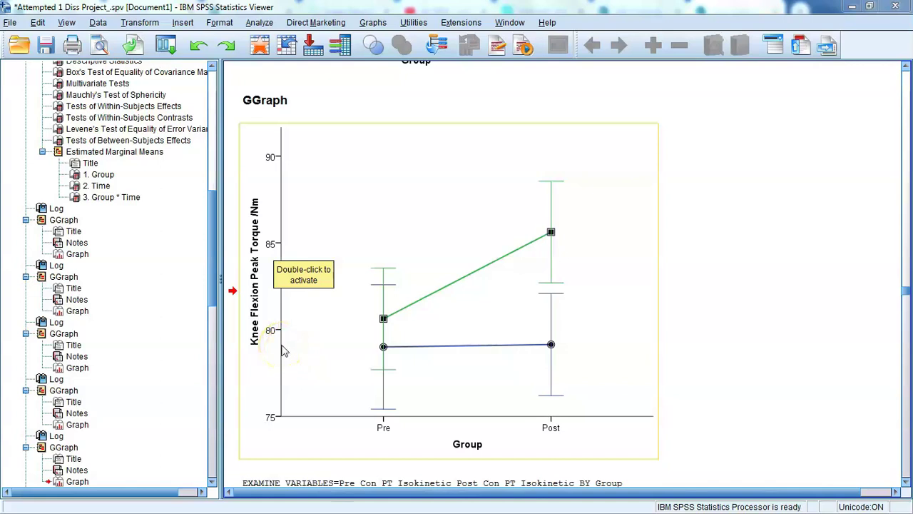
- Reopen the chart for editing and set the Y axis's major increment to 2 and minimum to 72
double_click(340, 239)
left_click(255, 257)
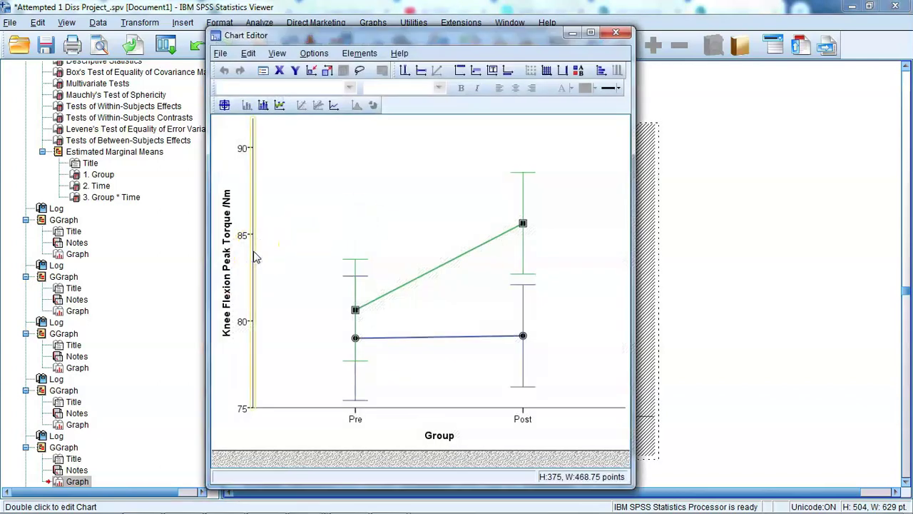
double_click(256, 256)
left_click(771, 222)
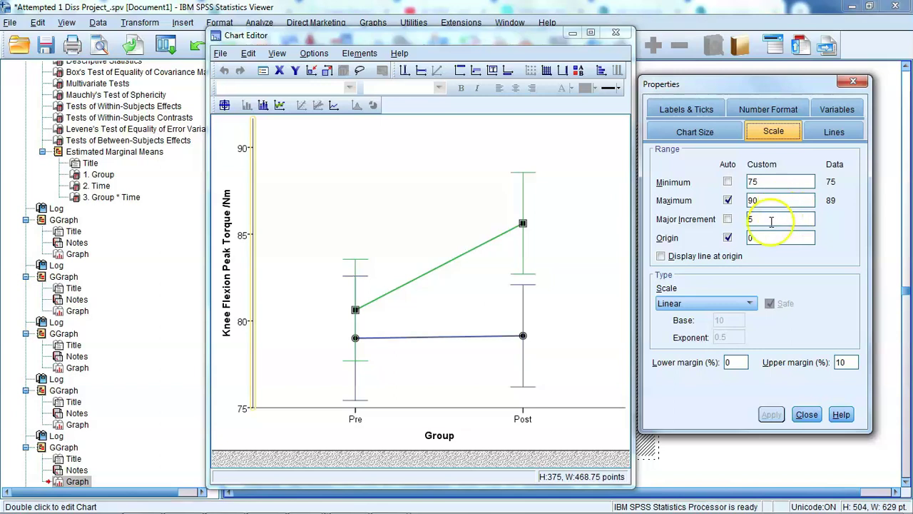
key("BackSpace")
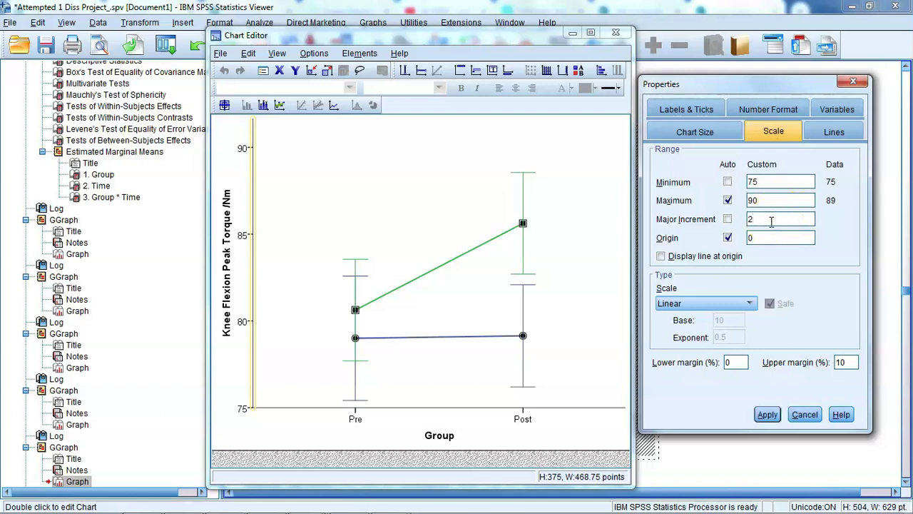
left_click(768, 182)
key("BackSpace")
left_click(767, 415)
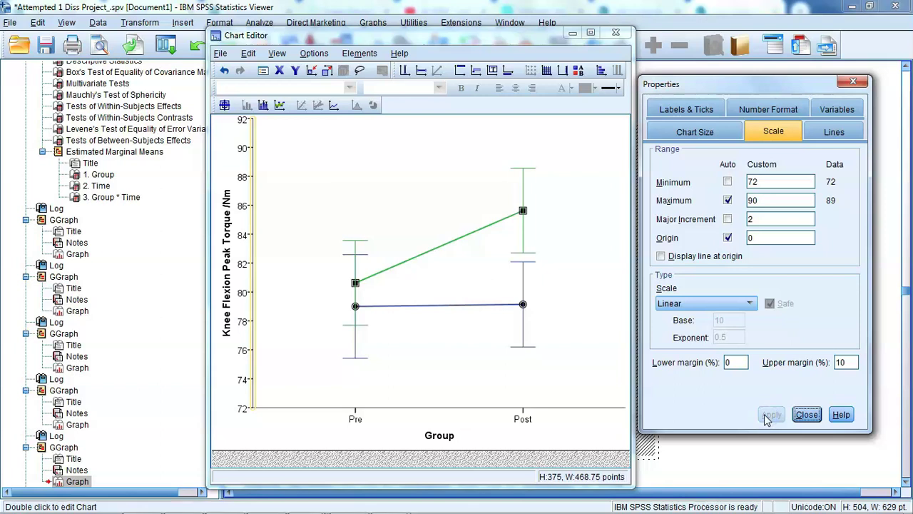
left_click(806, 415)
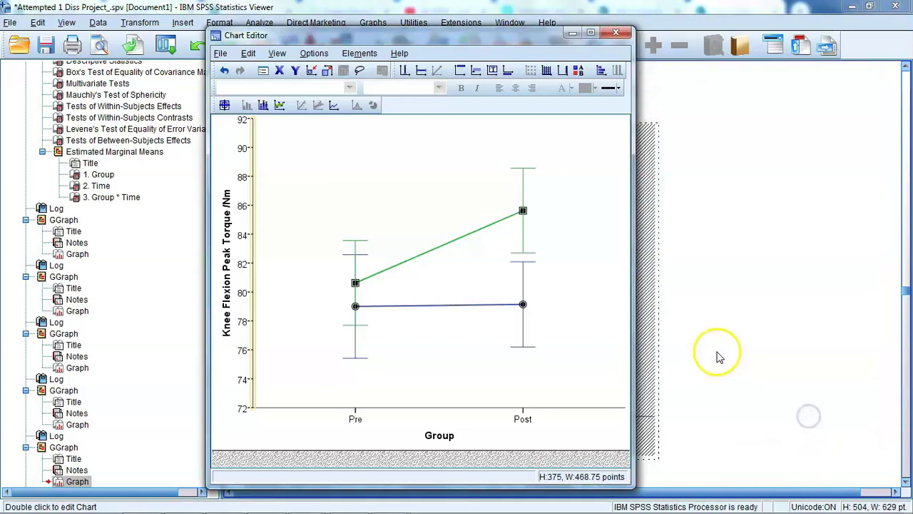
left_click(719, 357)
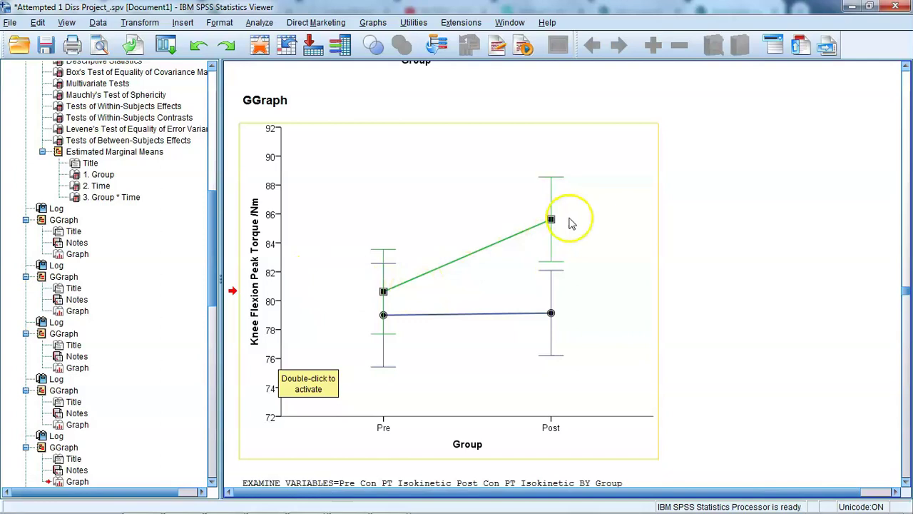
- Copy the finished line chart with Copy Special, choosing the Image (JPG, PNG) format
left_click(112, 436)
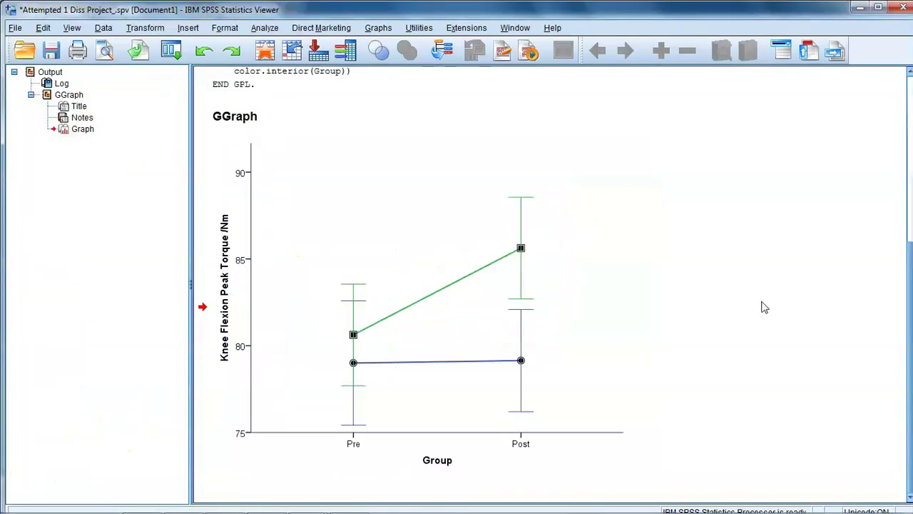
left_click(588, 237)
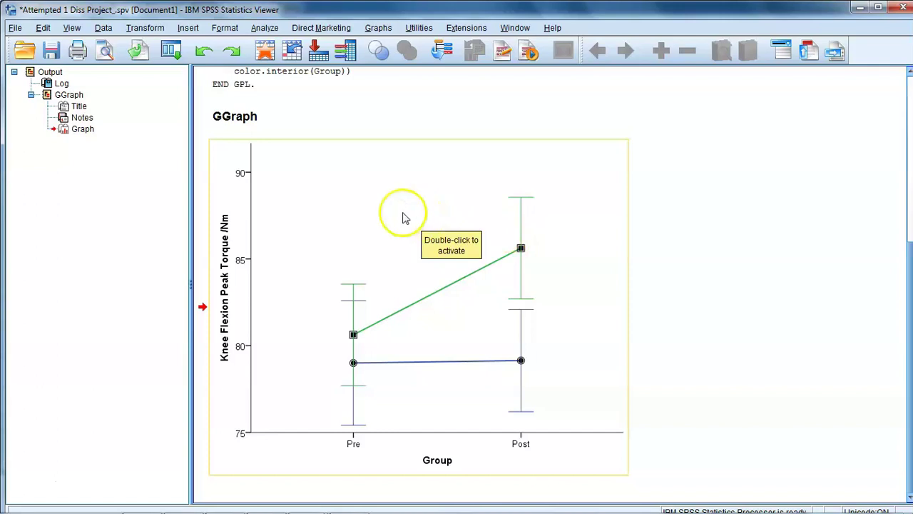
right_click(401, 213)
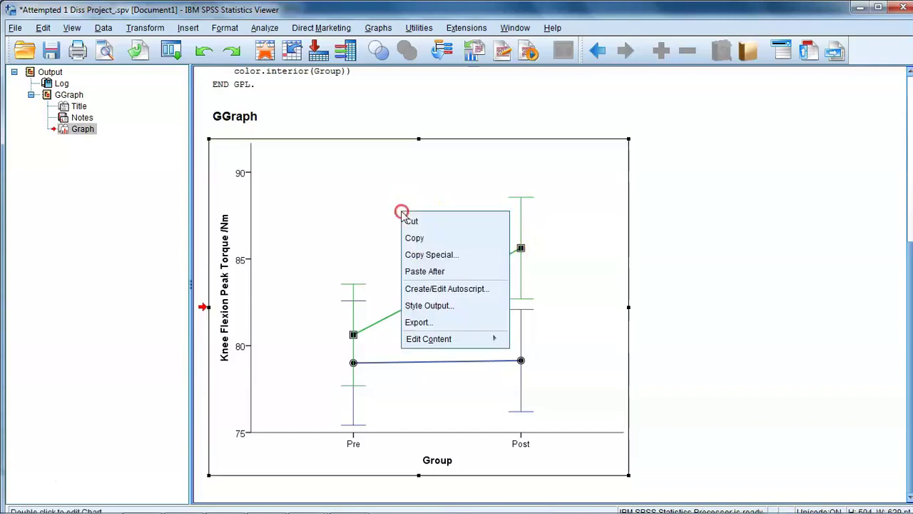
left_click(422, 255)
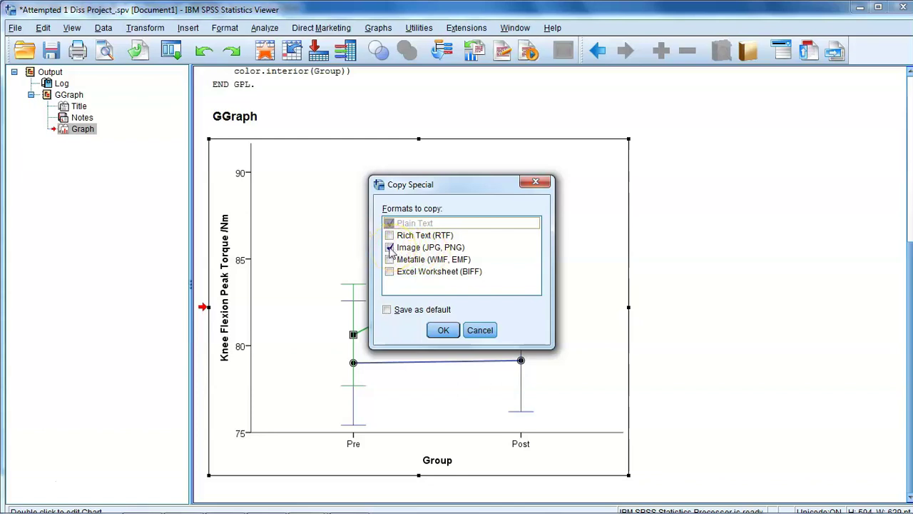
left_click(441, 330)
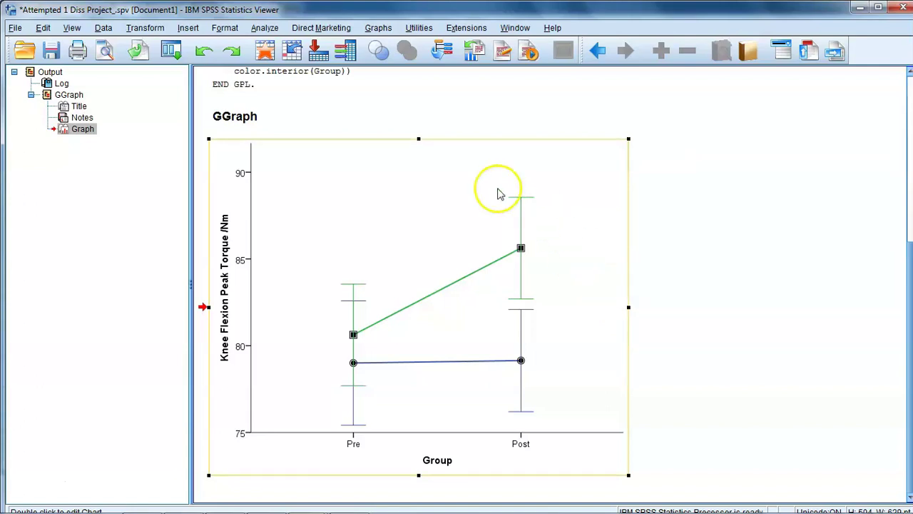
left_click(628, 139)
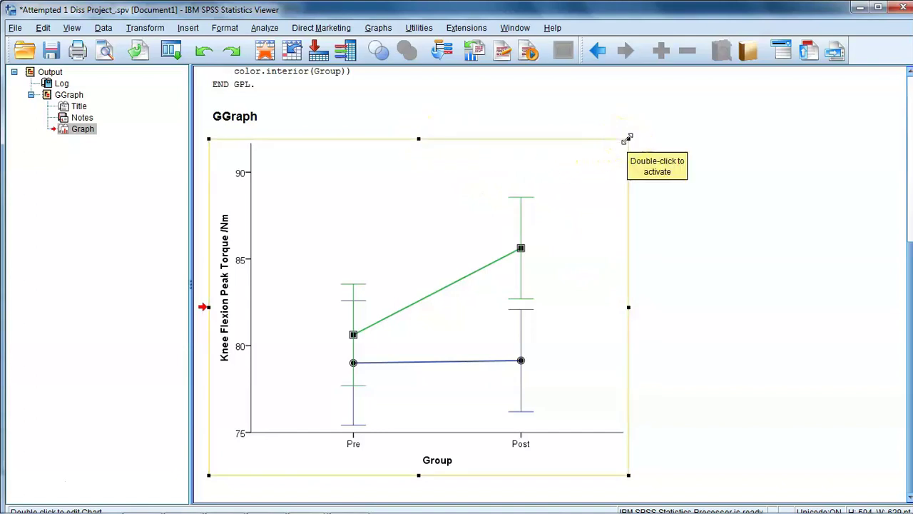
left_click(674, 180)
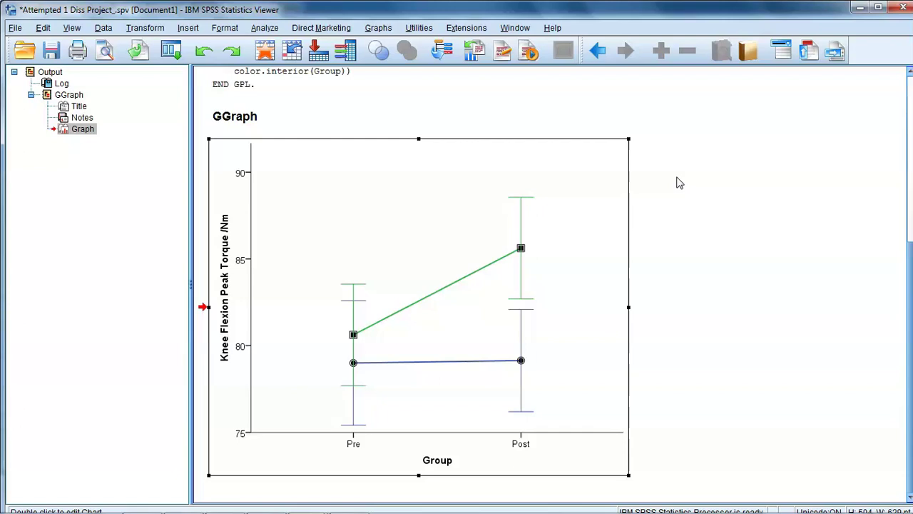
right_click(657, 95)
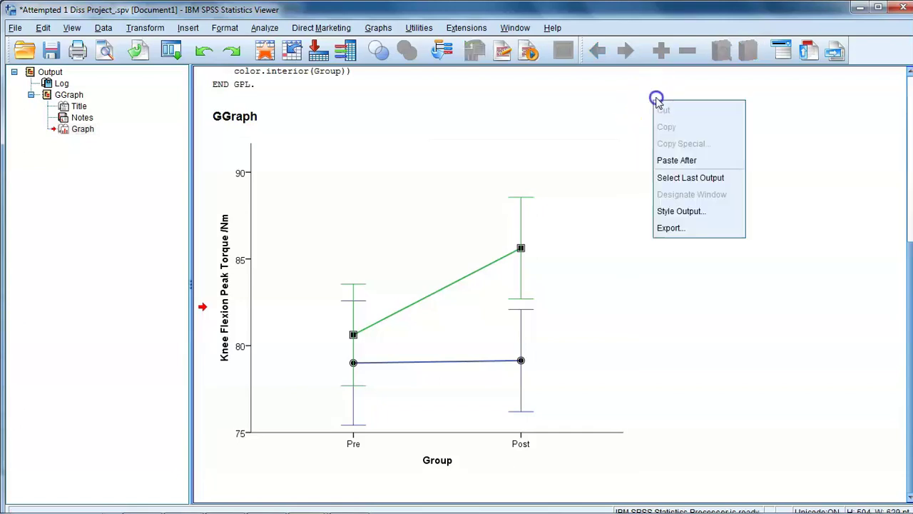
- Set up an Explore analysis with Pre_Con_PT_Isokinetic and Post_Con_PT_Isokinetic as dependent variables and Group as the factor
left_click(265, 29)
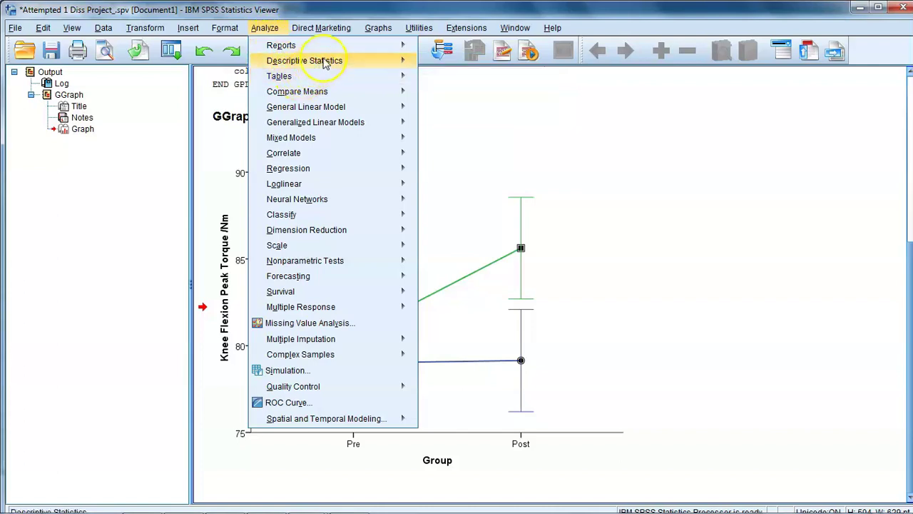
left_click(397, 62)
left_click(446, 97)
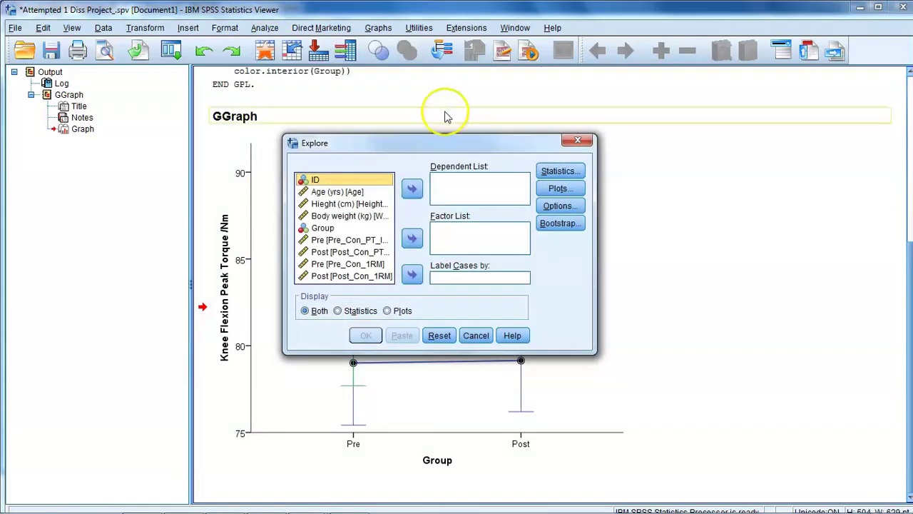
left_click(321, 228)
left_click(404, 243)
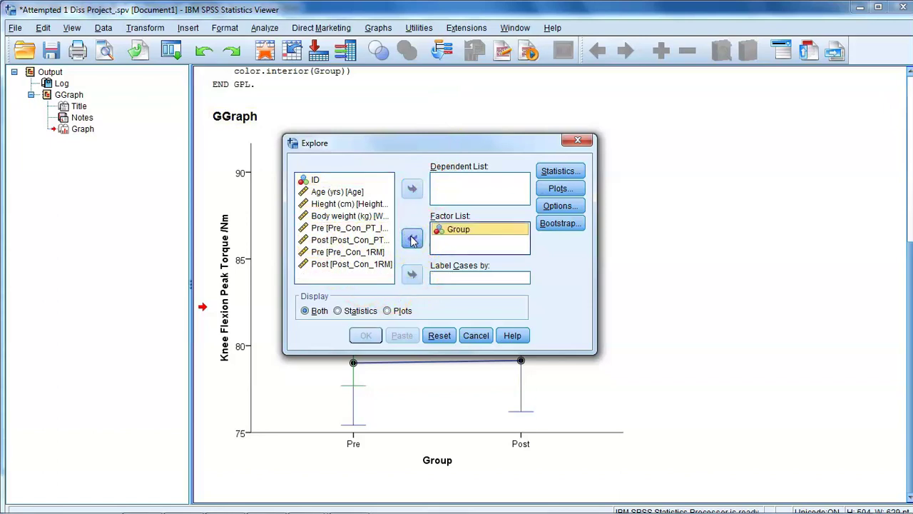
left_click(354, 228)
left_click(350, 240, "ctrl")
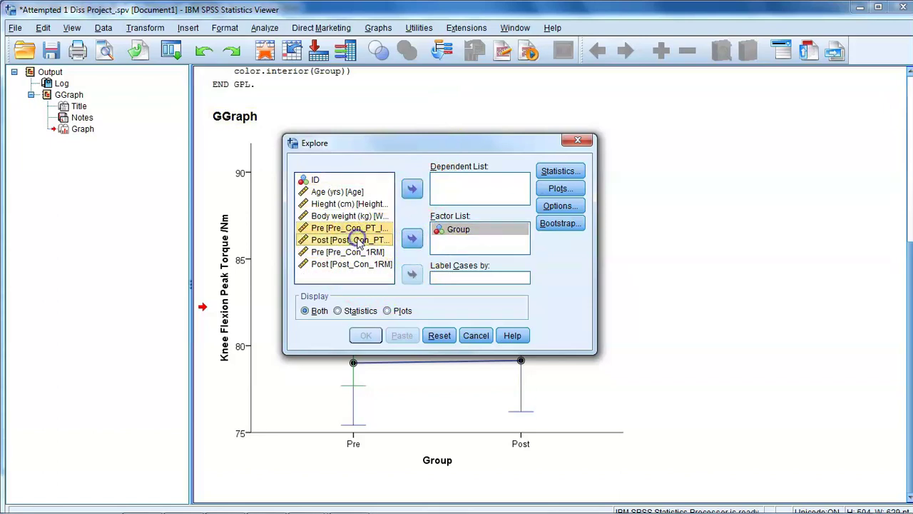
left_click(411, 189)
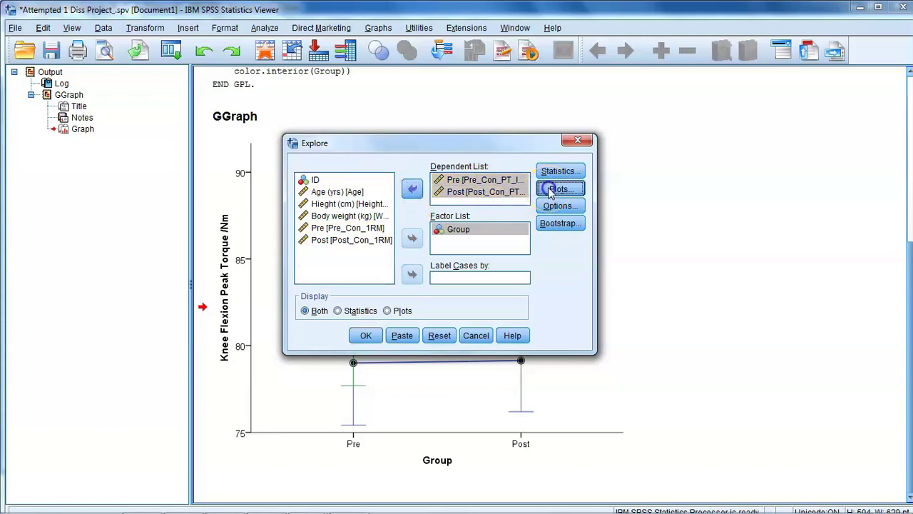
- Disable the stem-and-leaf plots, enable normality plots with tests, and run the Explore analysis
left_click(557, 189)
left_click(484, 193)
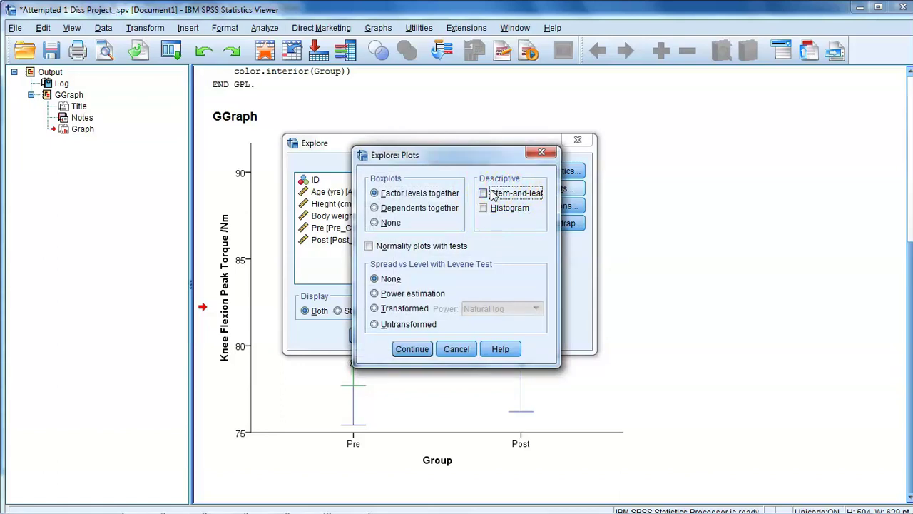
left_click(369, 246)
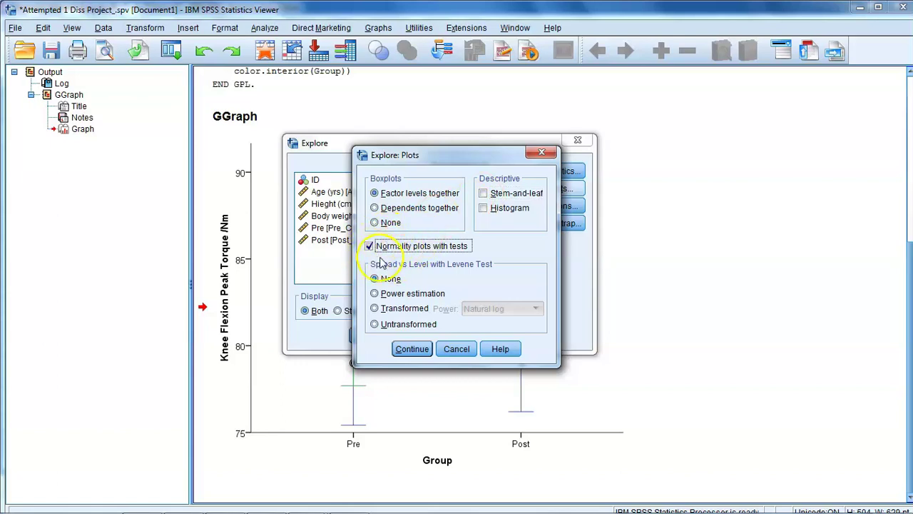
left_click(412, 348)
left_click(367, 333)
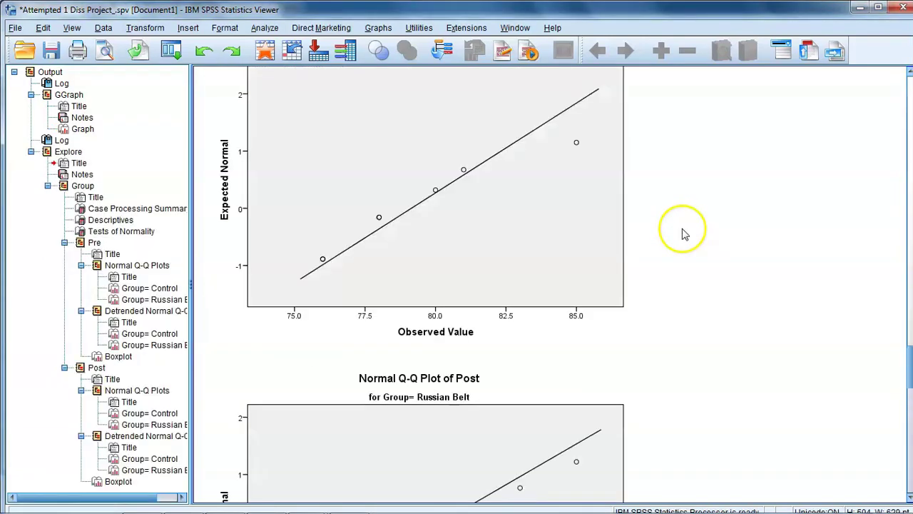
- Examine the Shapiro-Wilk significance values for both groups, pre and post, in the Tests of Normality table
scroll(683, 234, "up", 20)
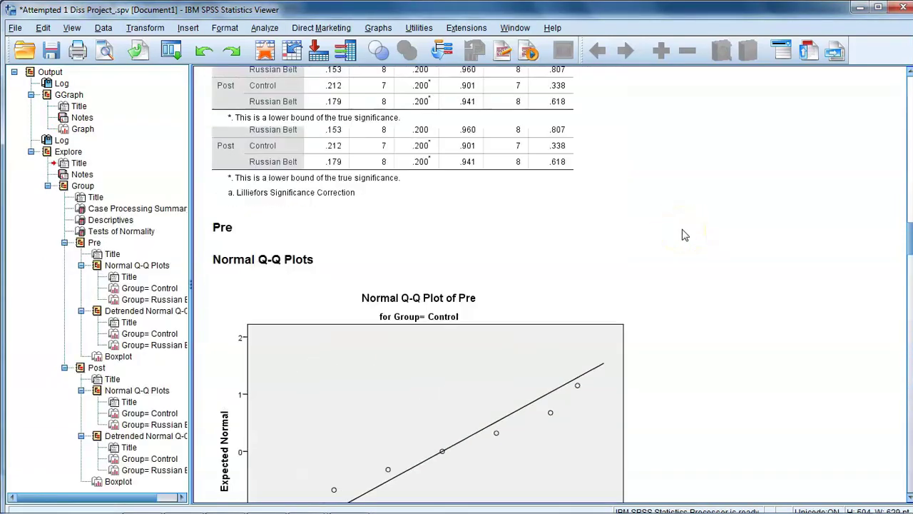
scroll(682, 234, "up", 3)
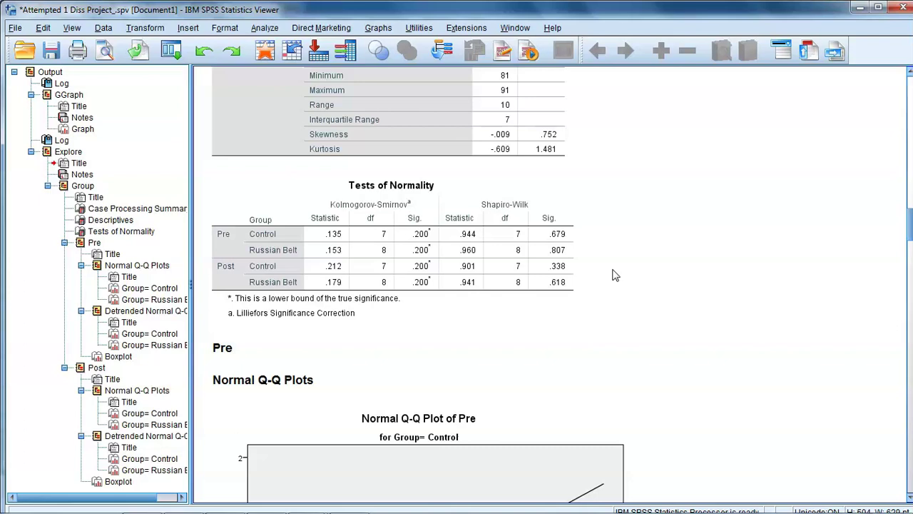
left_click(539, 232)
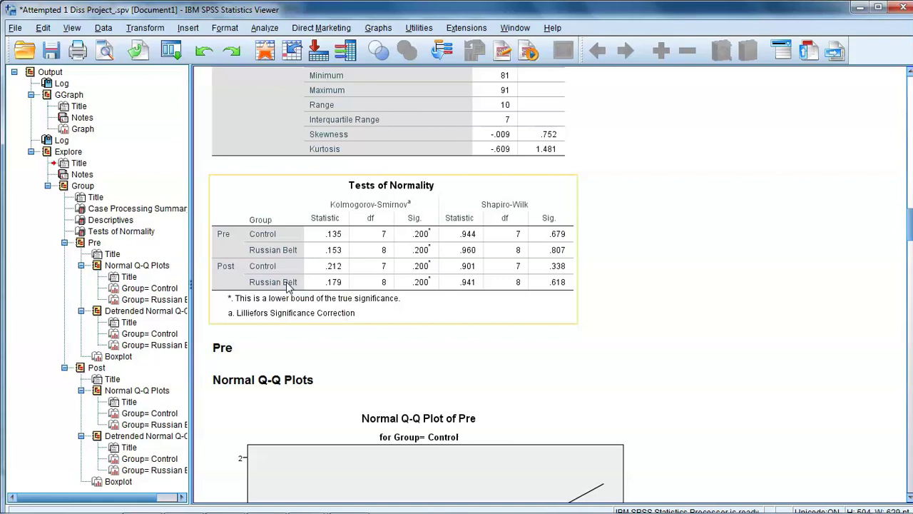
left_click(552, 238)
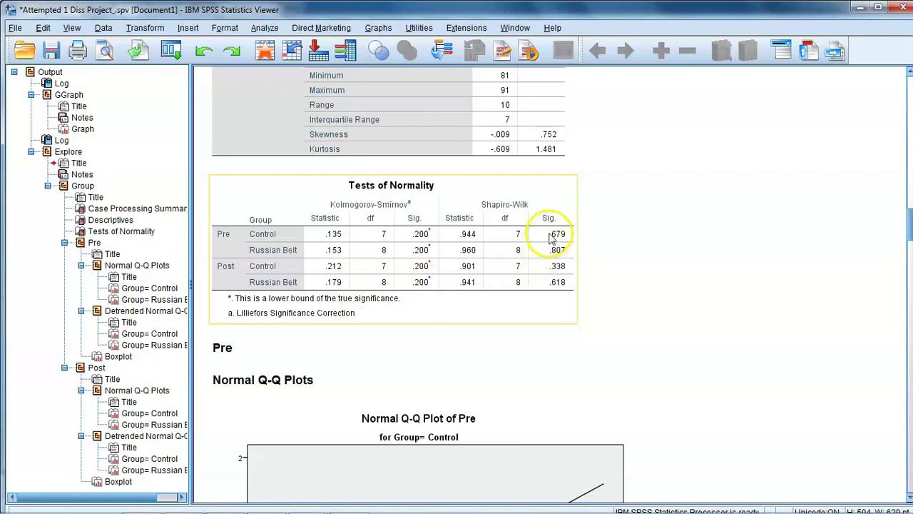
left_click(551, 283)
left_click(544, 236)
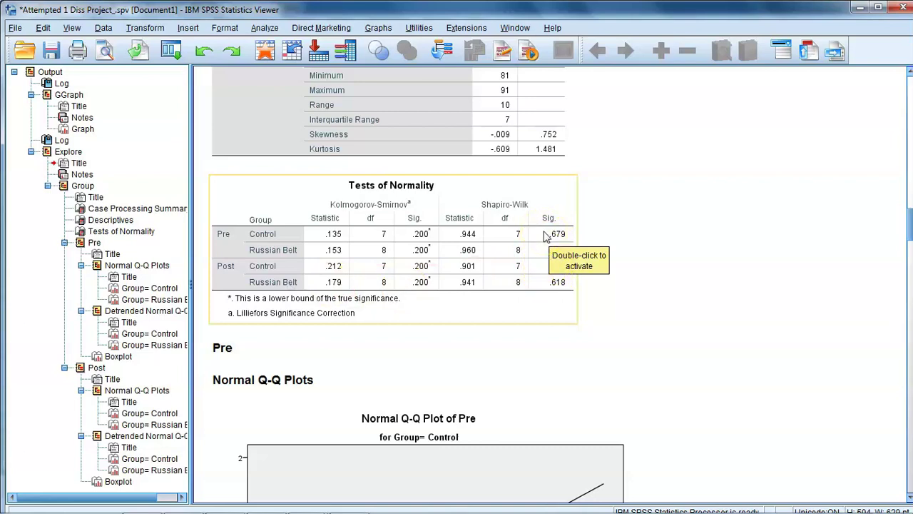
left_click(561, 236)
left_click(635, 272)
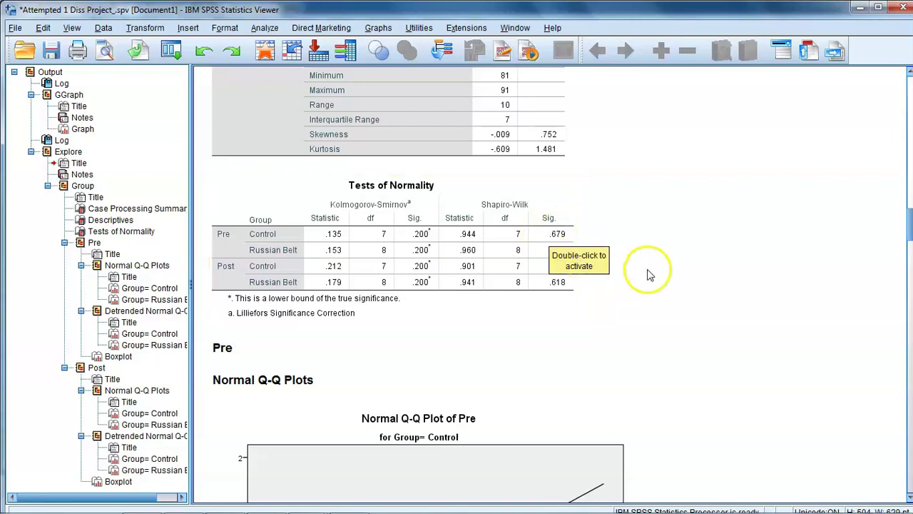
left_click(702, 271)
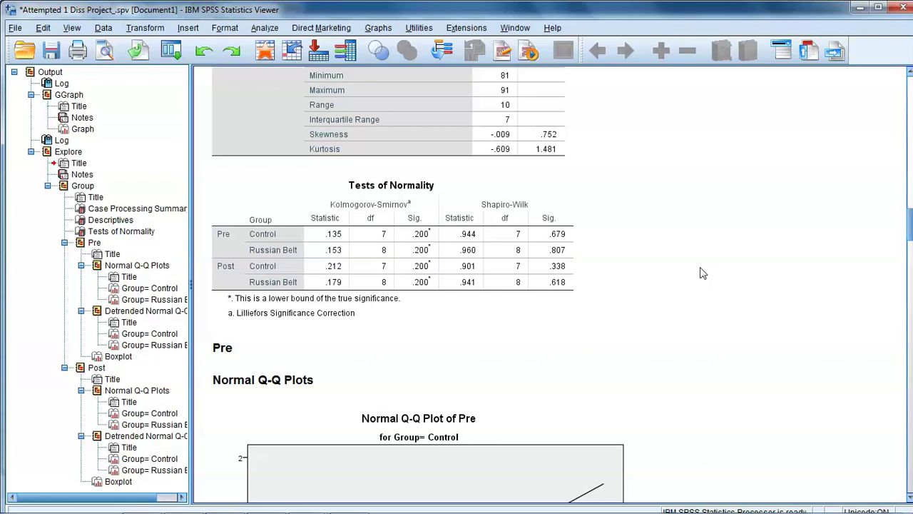
- Define a repeated measures general linear model with a within-subject factor named Time that has 2 levels
left_click(264, 28)
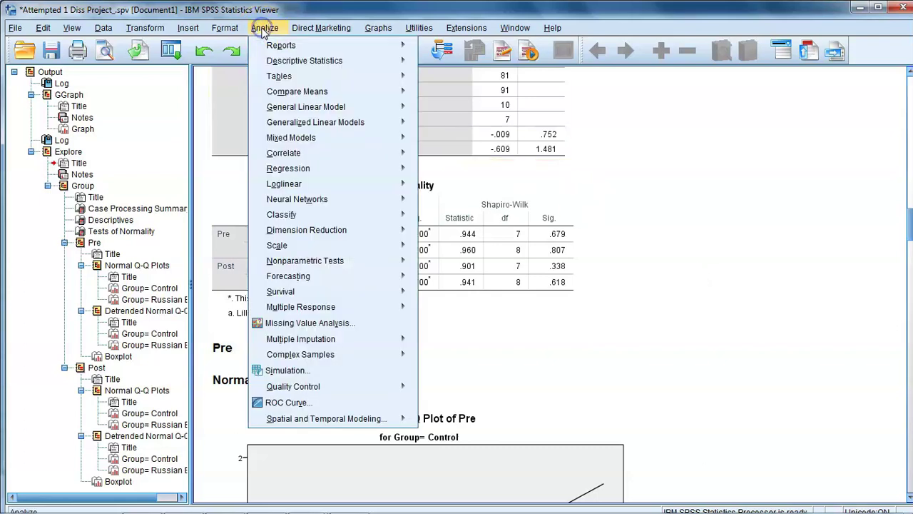
mouse_move(365, 111)
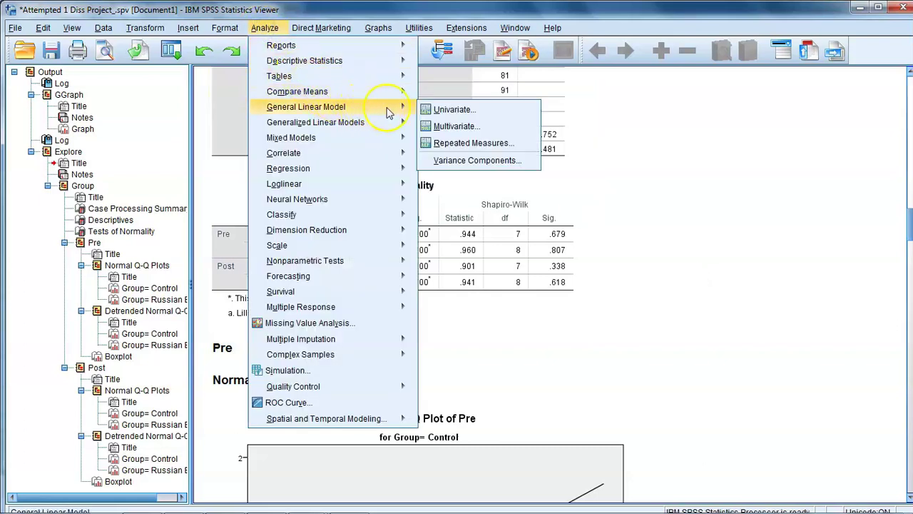
left_click(450, 145)
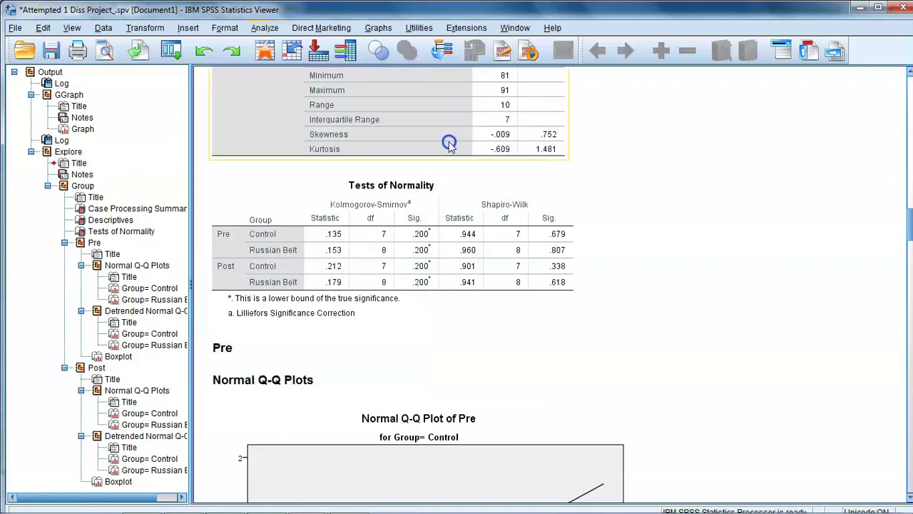
double_click(476, 168)
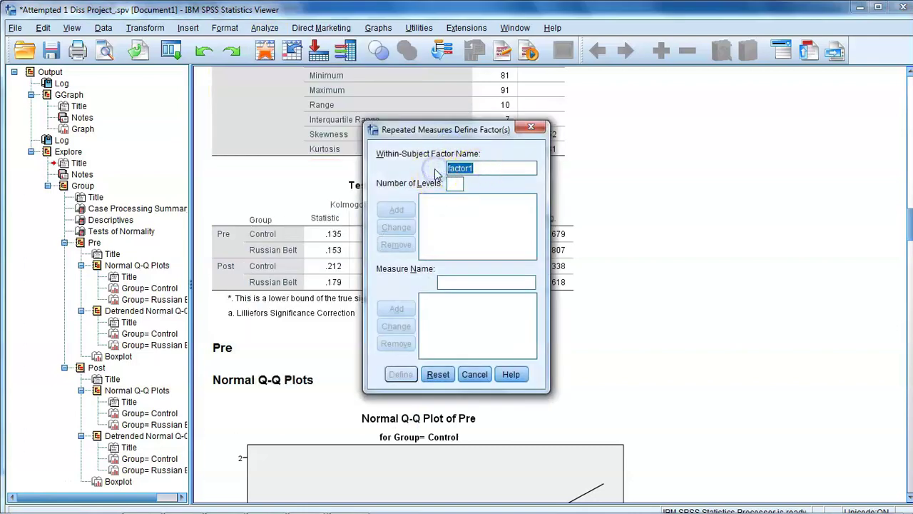
type("Time")
left_click(454, 183)
type("2")
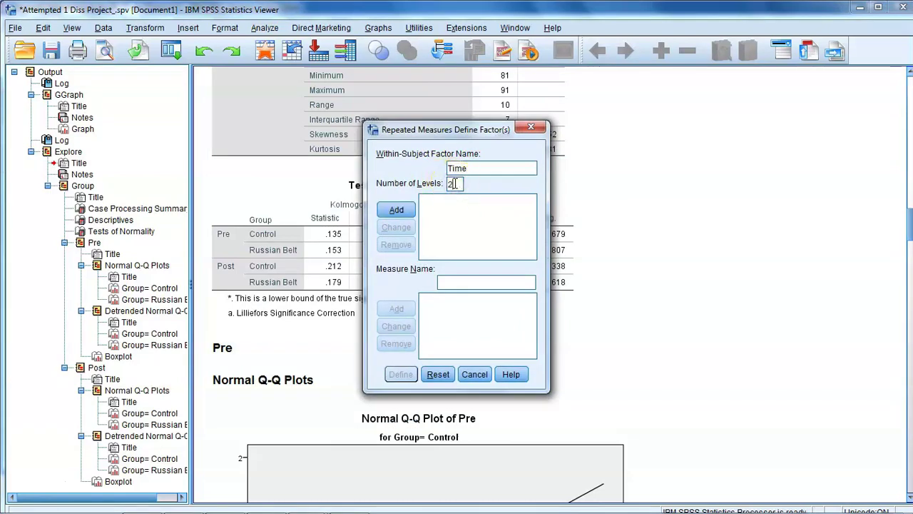
left_click(393, 207)
left_click(400, 374)
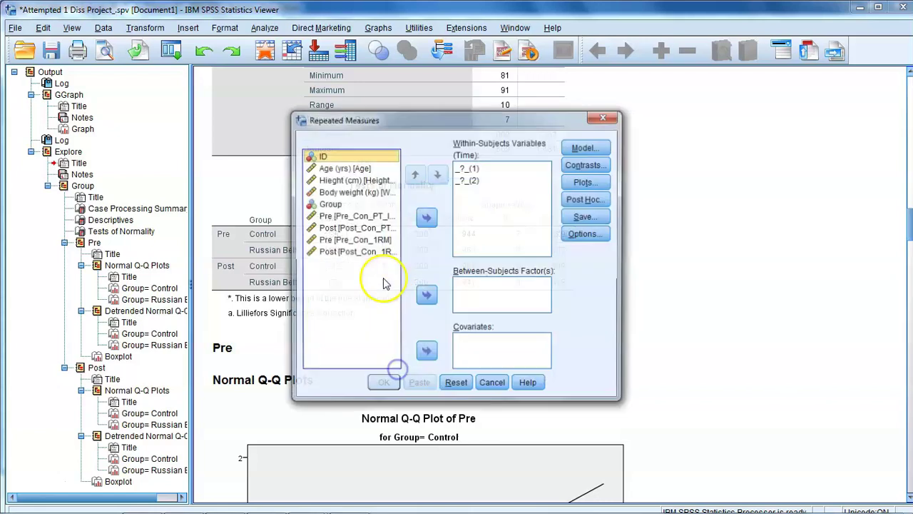
- Assign Pre_Con_PT_Isokinetic and Post_Con_PT_Isokinetic as the within-subjects variables for Time, and Group as the between-subjects factor
left_click(355, 215)
left_click(355, 228, "shift")
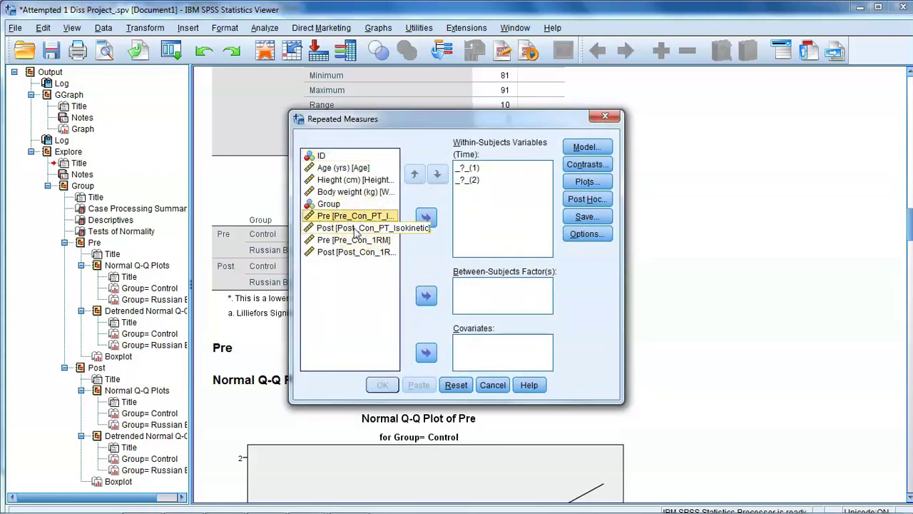
left_click(425, 218)
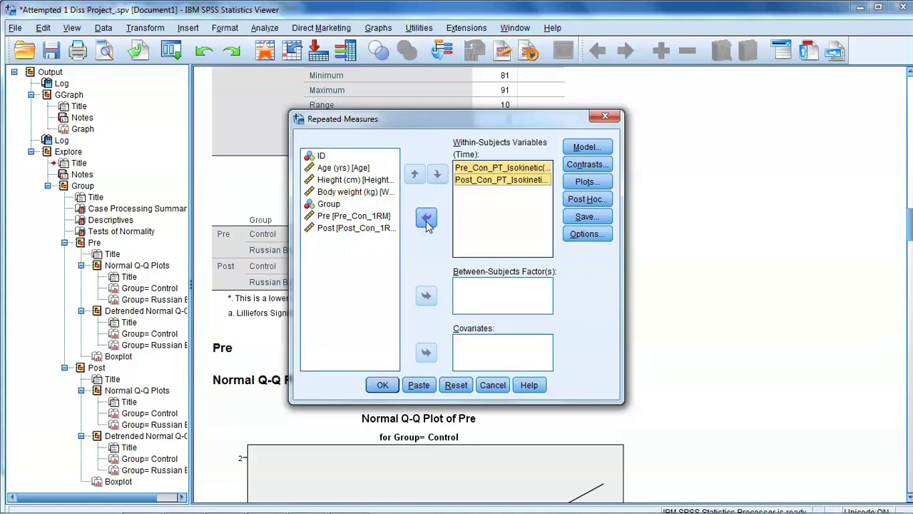
left_click(582, 236)
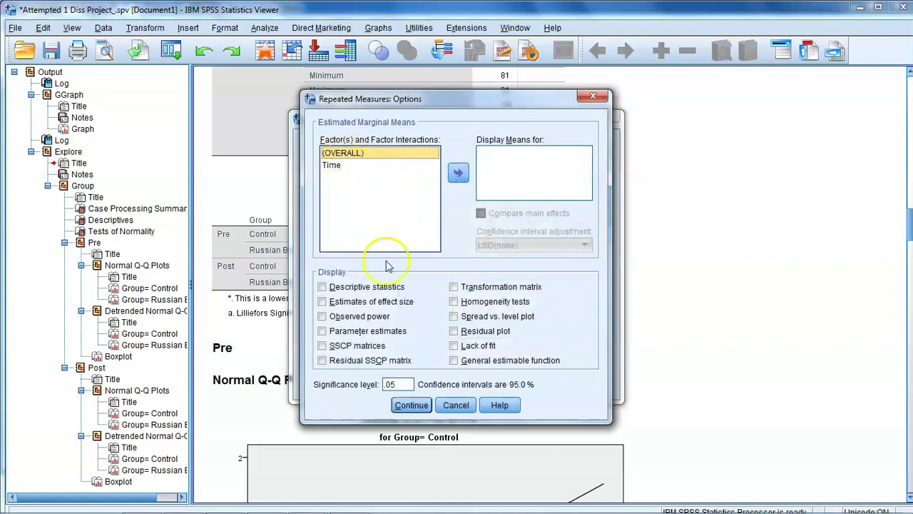
left_click(455, 413)
left_click(328, 204)
left_click(425, 297)
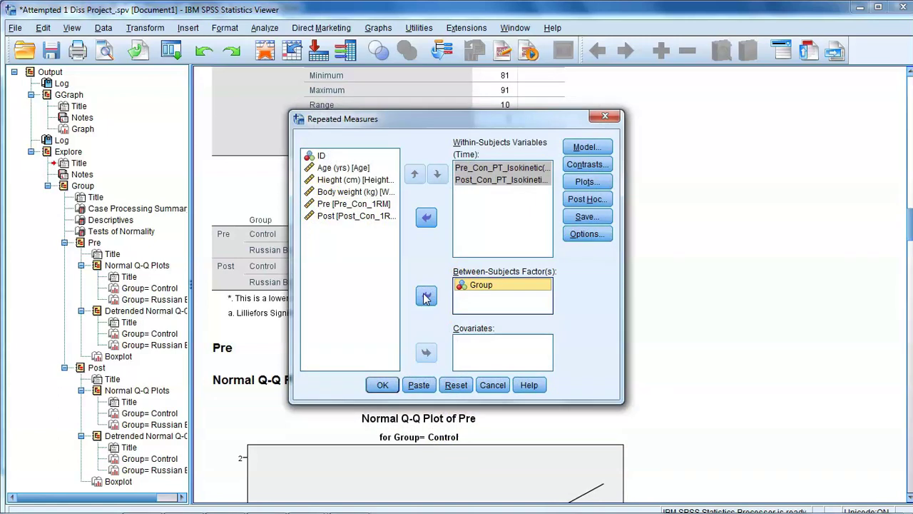
- Set the repeated measures options to display estimated marginal means for Group, Time and Group*Time
left_click(580, 235)
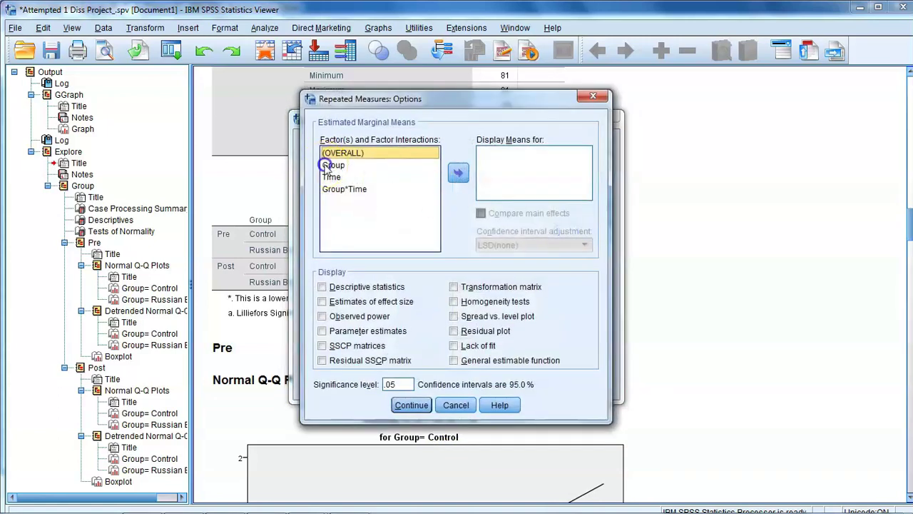
left_click(326, 165)
left_click(335, 189, "shift")
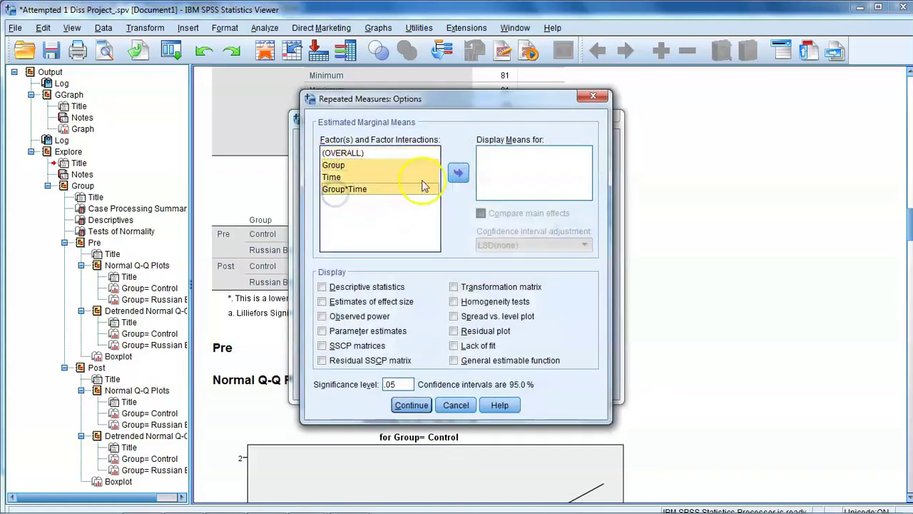
left_click(457, 173)
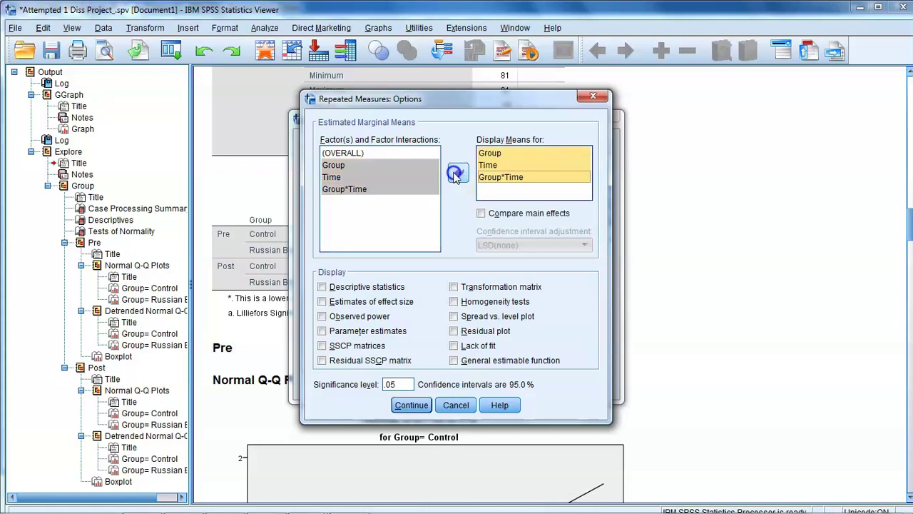
- Enable descriptive statistics and homogeneity tests in the options, and run the repeated measures analysis
left_click(325, 286)
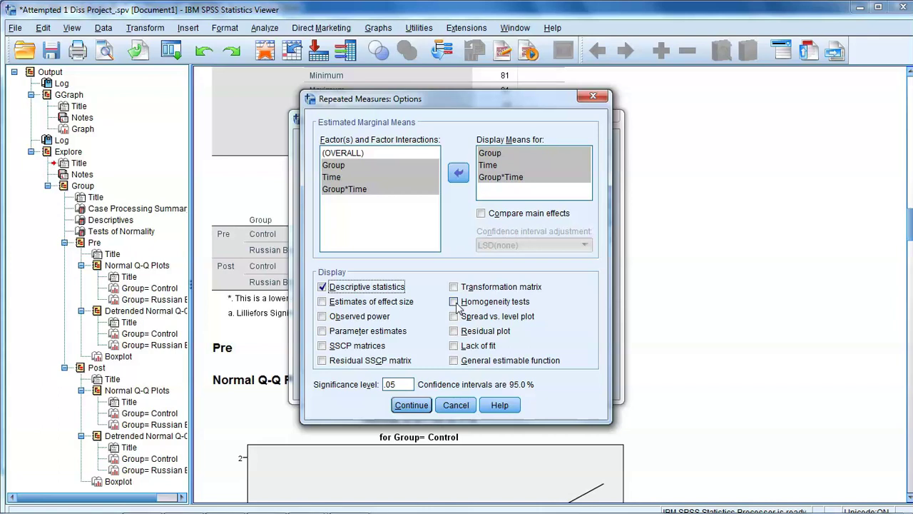
left_click(455, 302)
left_click(411, 404)
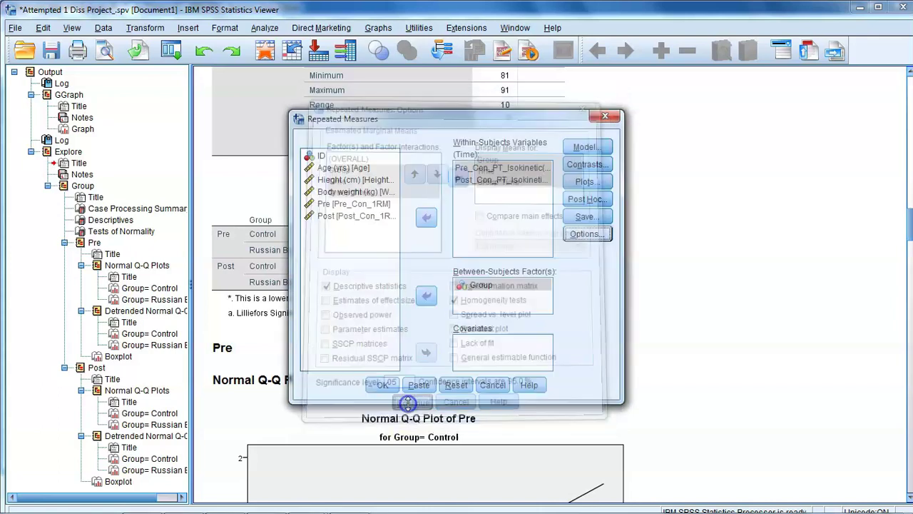
left_click(382, 386)
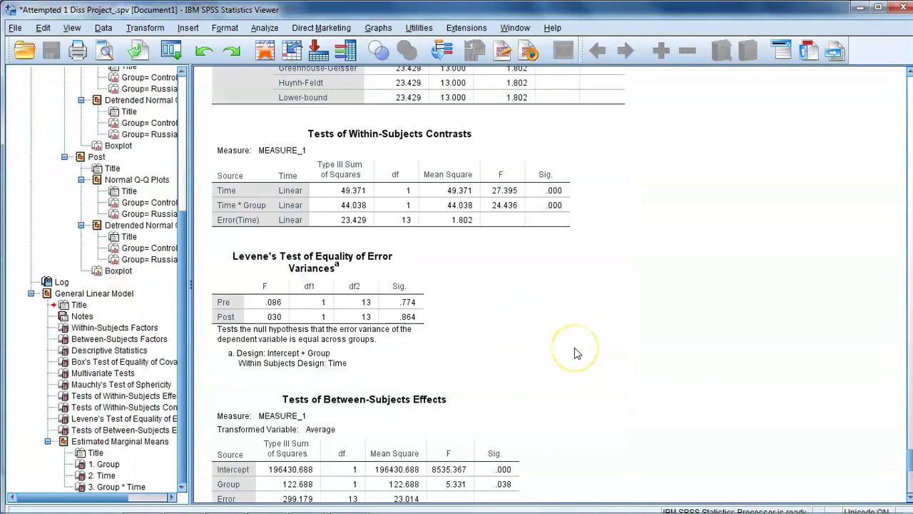
- Examine the Pre and Post significance values in Levene's Test and the Tests of Within-Subjects Effects table
left_click(385, 269)
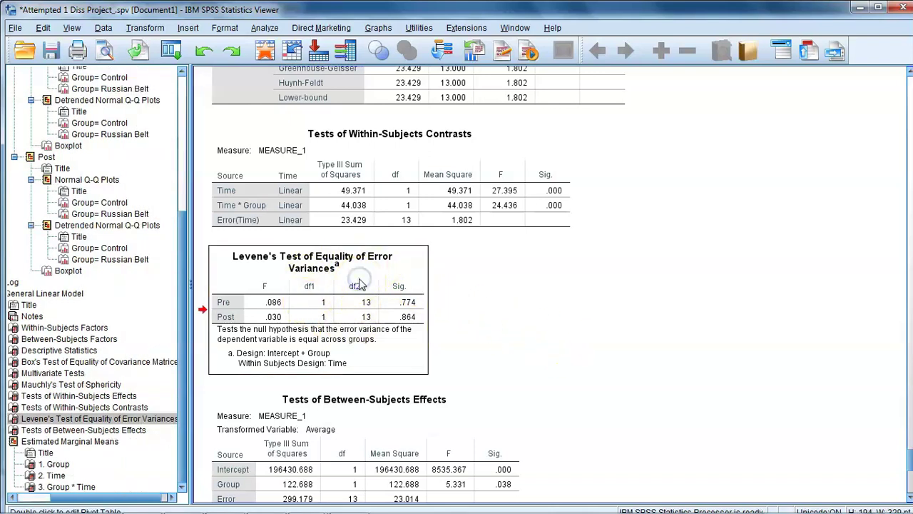
double_click(308, 263)
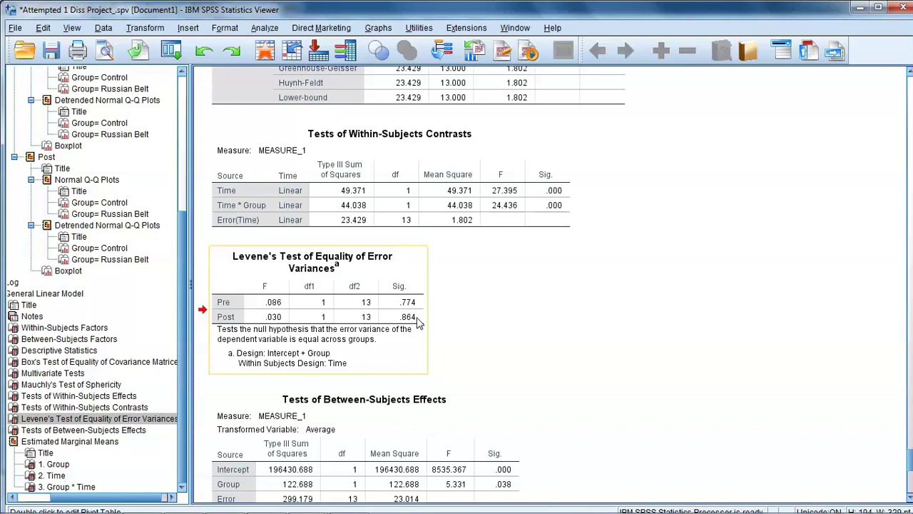
left_click(526, 290)
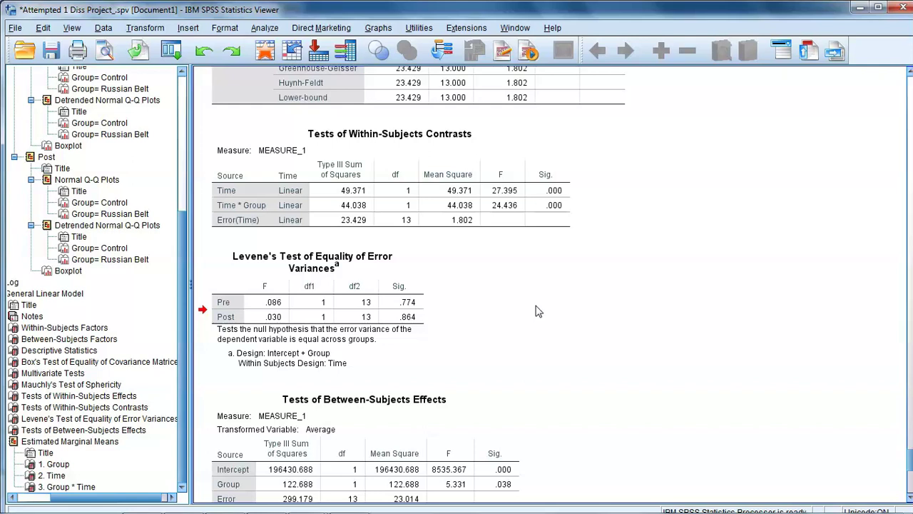
scroll(537, 311, "up", 5)
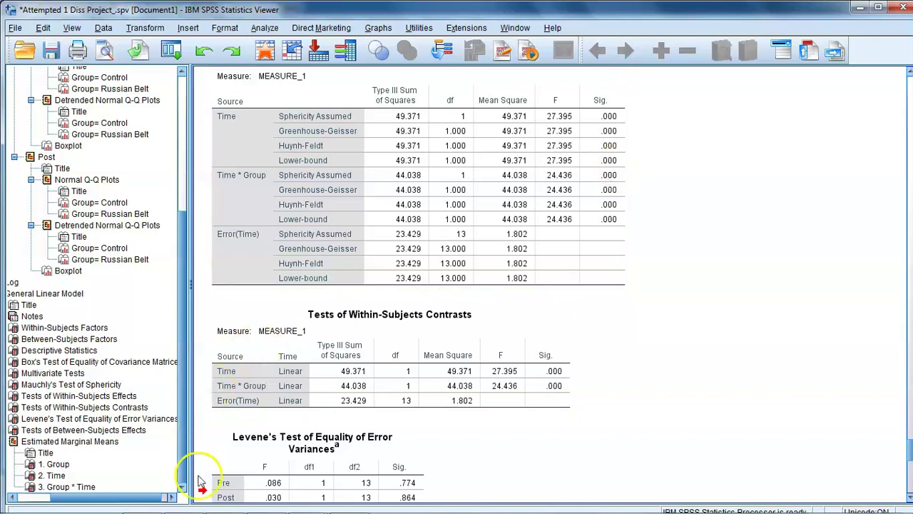
mouse_move(218, 503)
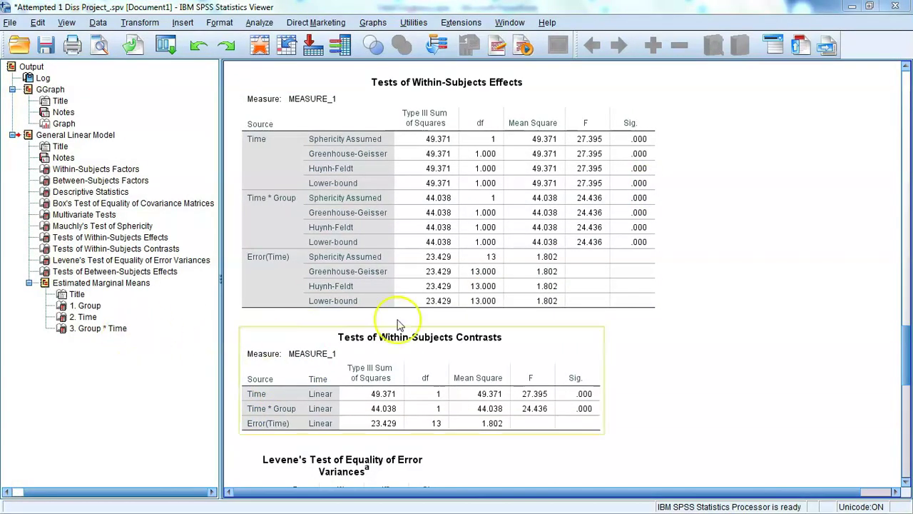
- Review the knee flexion peak torque graph, and switch to PowerPoint to view the Calculating Effect Size slide
left_click_drag(906, 356, 879, 143)
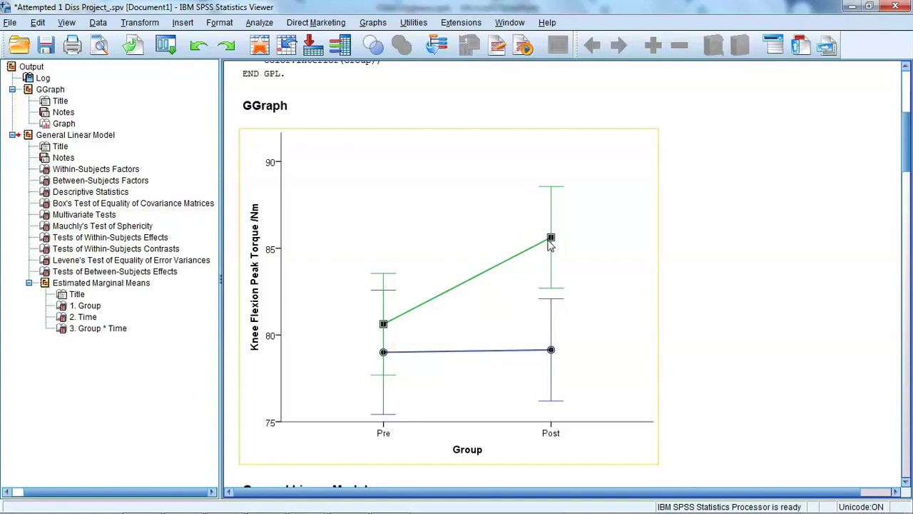
left_click(723, 307)
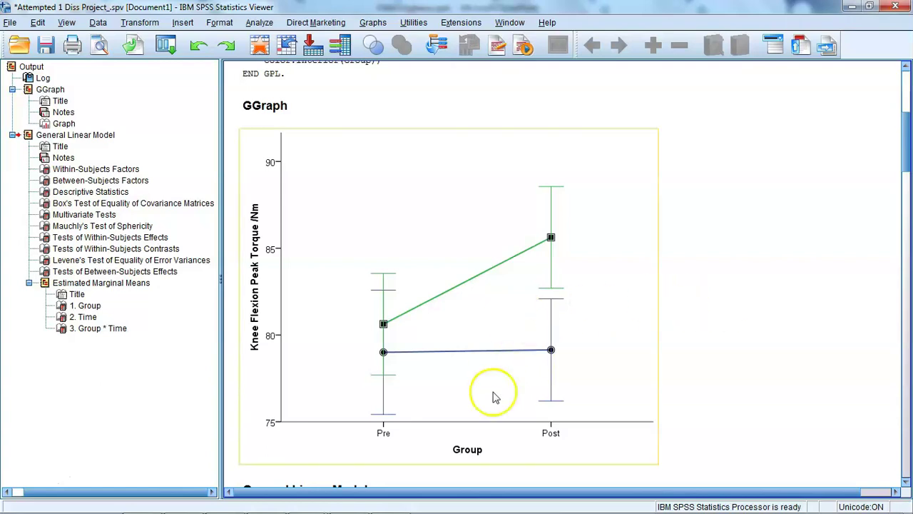
left_click(393, 499)
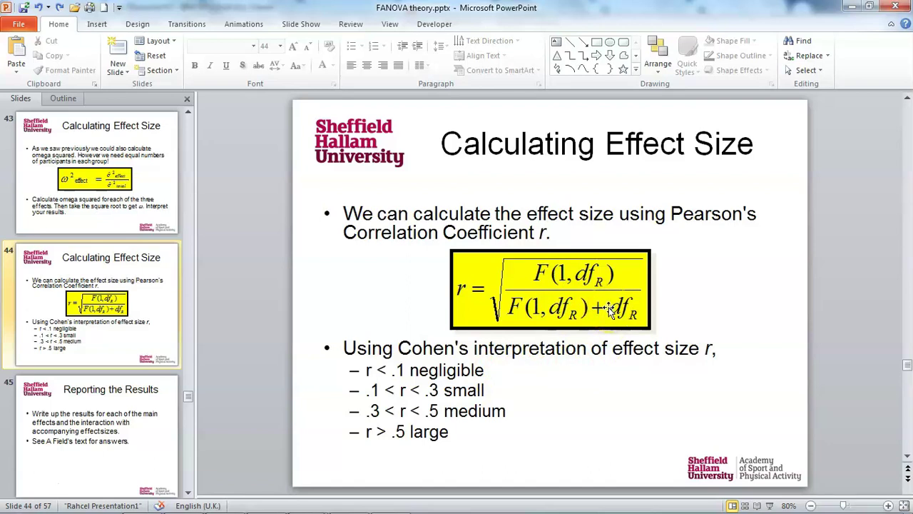
- Switch back to the SPSS output and examine the Time * Group F value and error df in Tests of Within-Subjects Contrasts
mouse_move(364, 509)
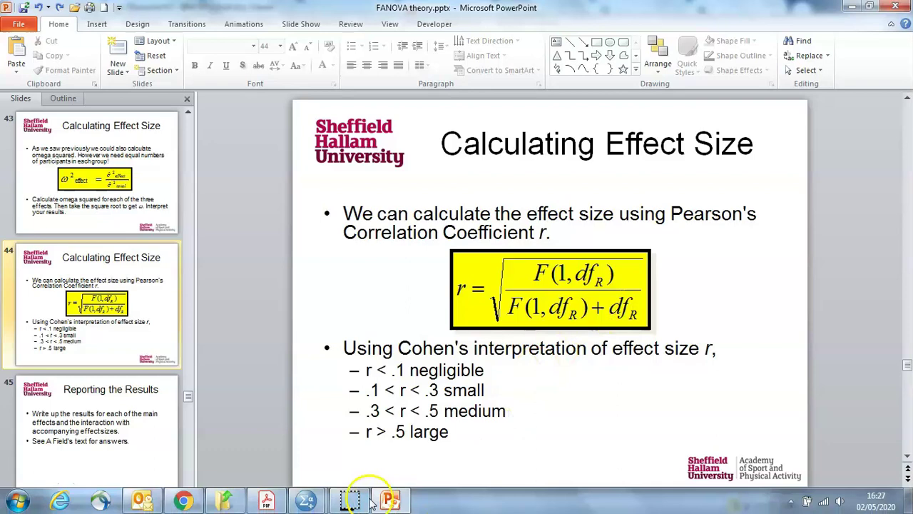
mouse_move(305, 503)
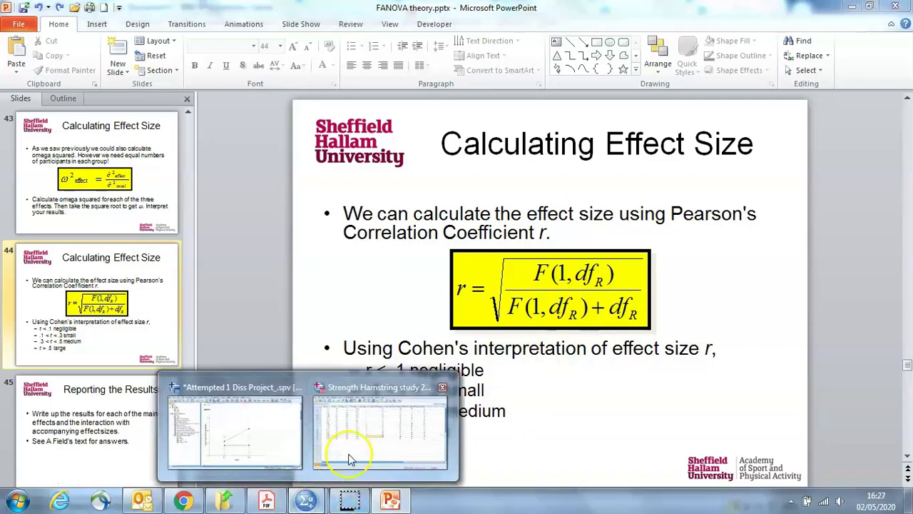
left_click(281, 442)
scroll(471, 328, "down", 3)
scroll(482, 331, "down", 15)
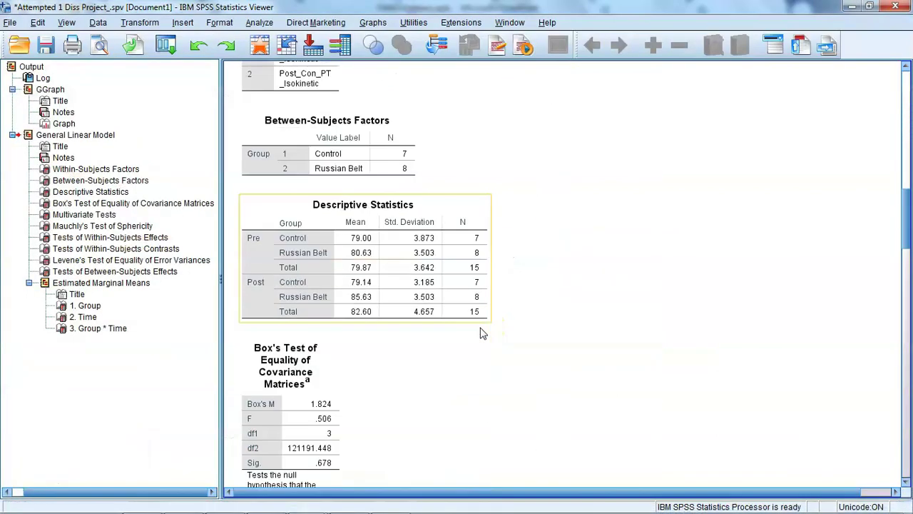
scroll(481, 332, "down", 10)
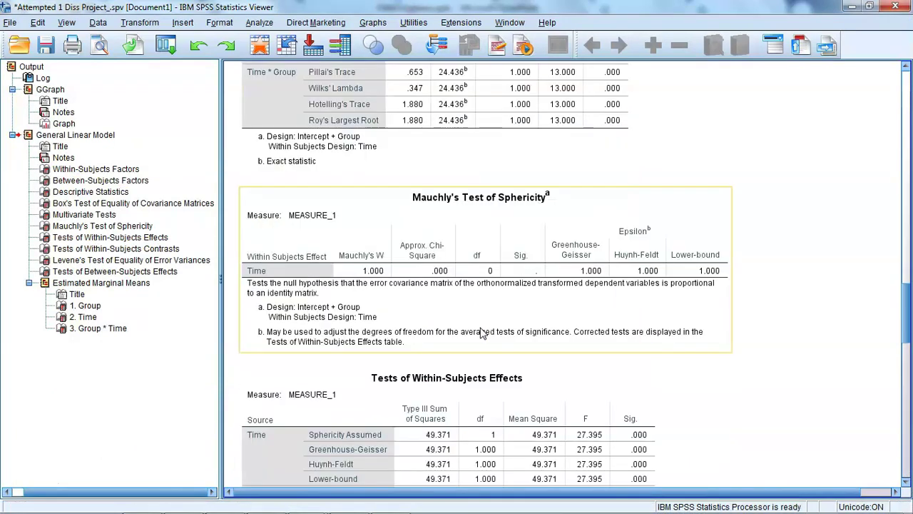
scroll(483, 334, "down", 6)
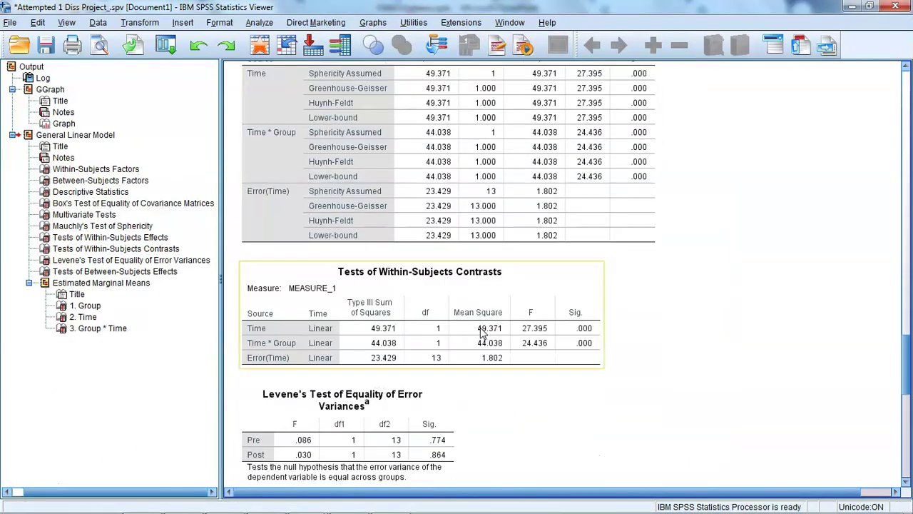
left_click(491, 297)
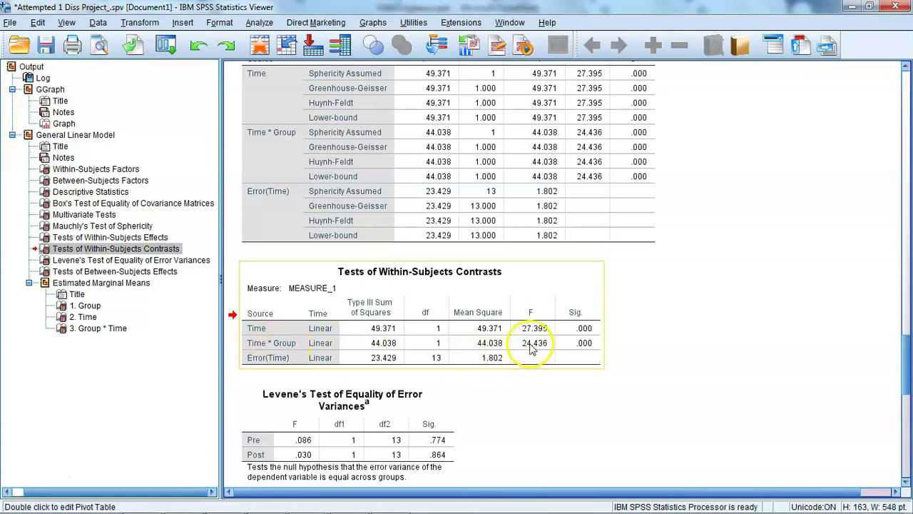
left_click(438, 362)
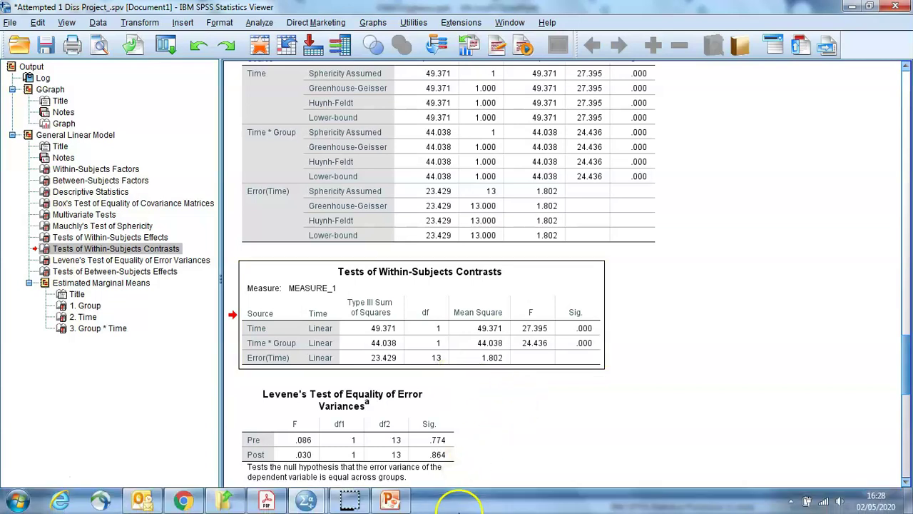
- Check the effect size formula and Cohen's thresholds in PowerPoint, and return to the peak torque graph in the SPSS output
left_click(390, 502)
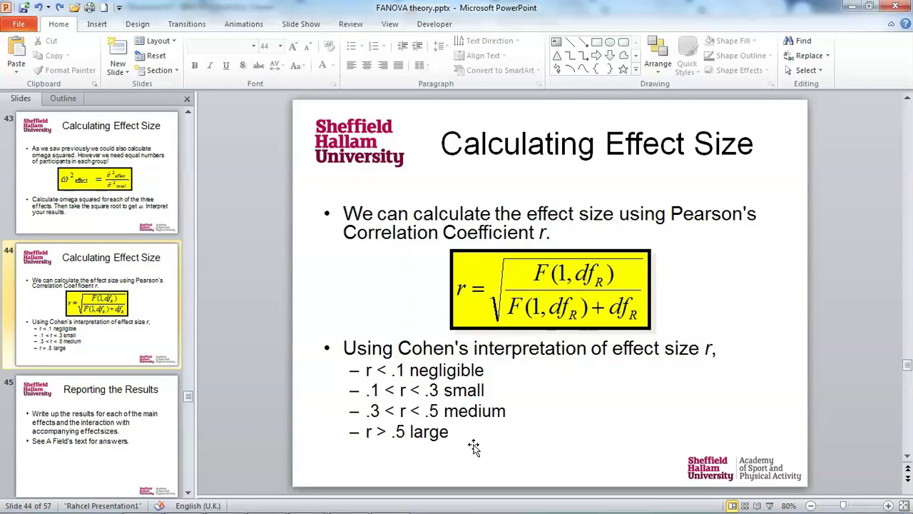
mouse_move(428, 510)
left_click(391, 501)
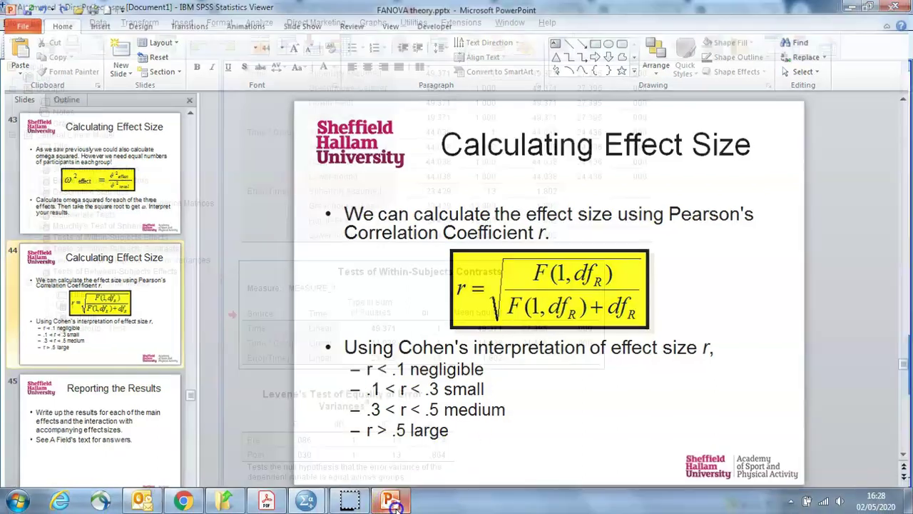
scroll(724, 340, "up", 10)
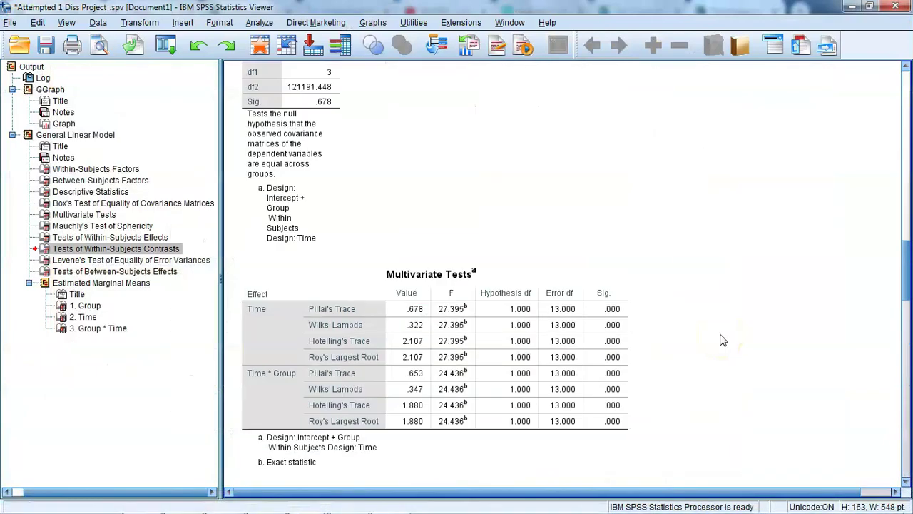
scroll(720, 340, "up", 12)
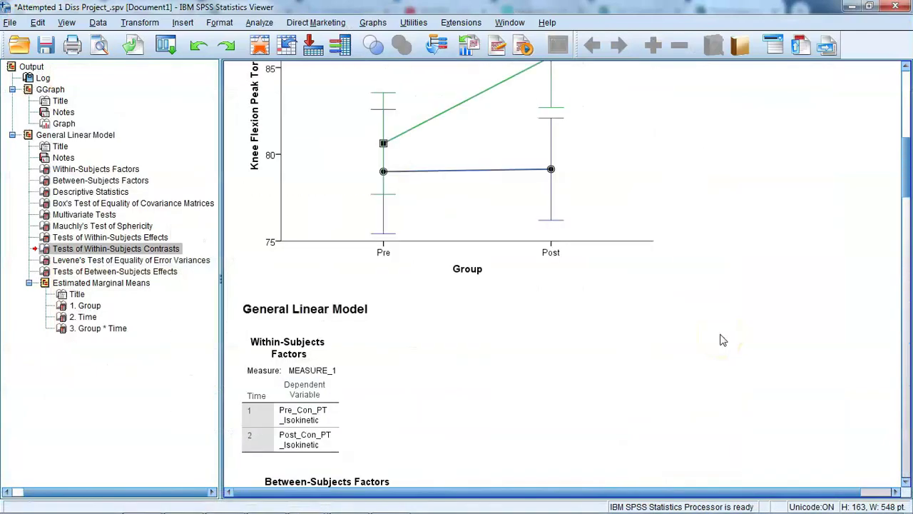
scroll(722, 340, "up", 4)
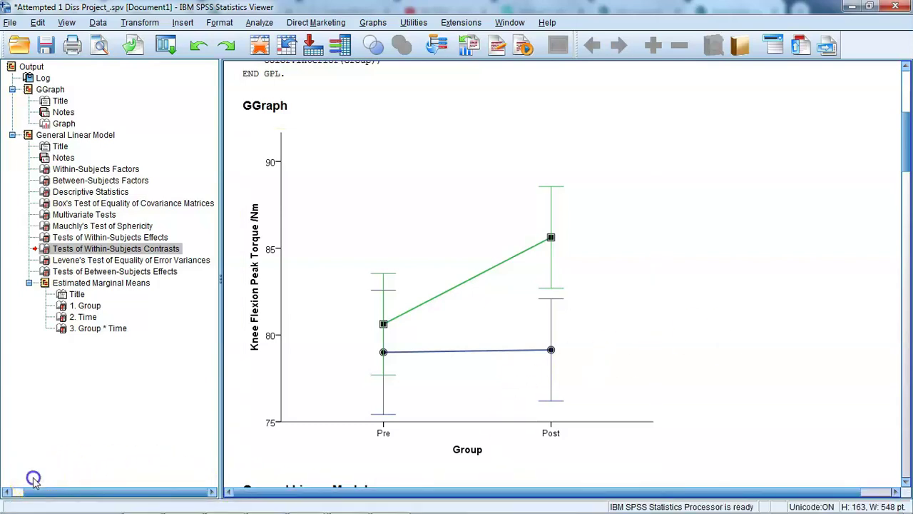
- Switch to PowerPoint and show the Results slide about Russian Belt training as a full-screen slide show
key("alt+Tab")
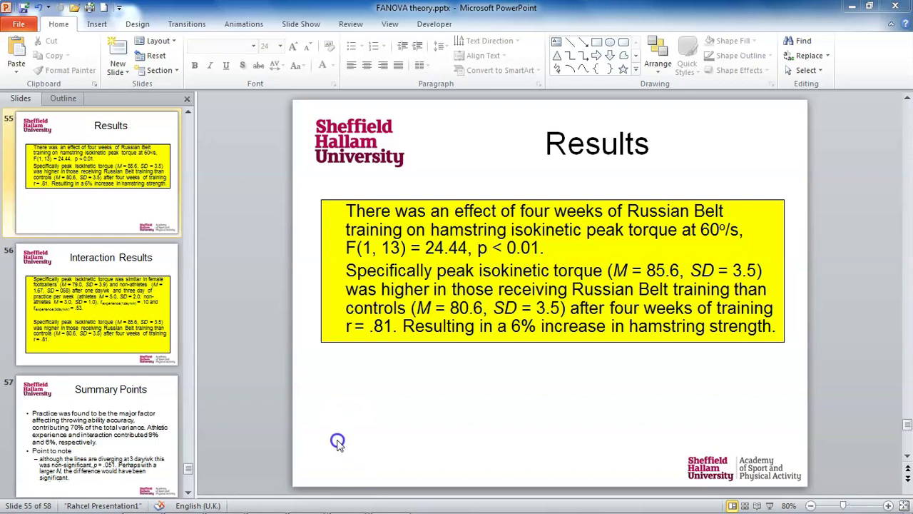
mouse_move(308, 508)
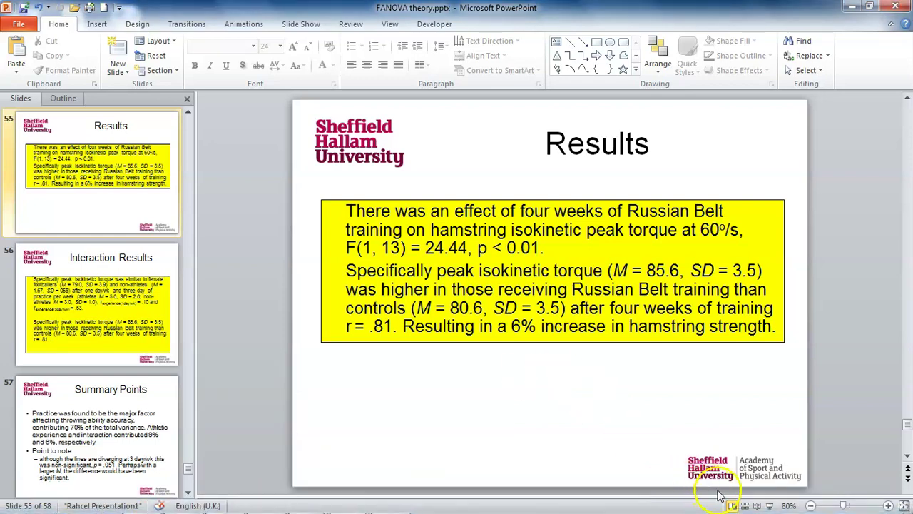
left_click(769, 505)
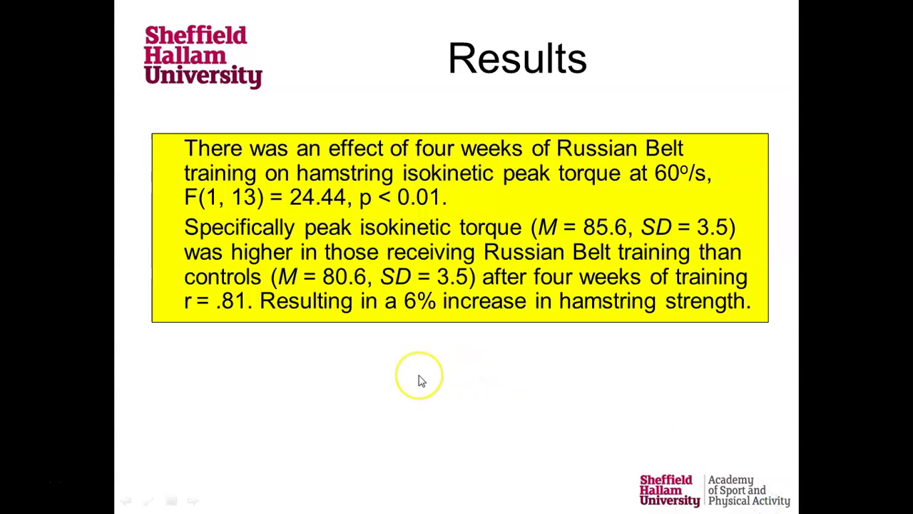